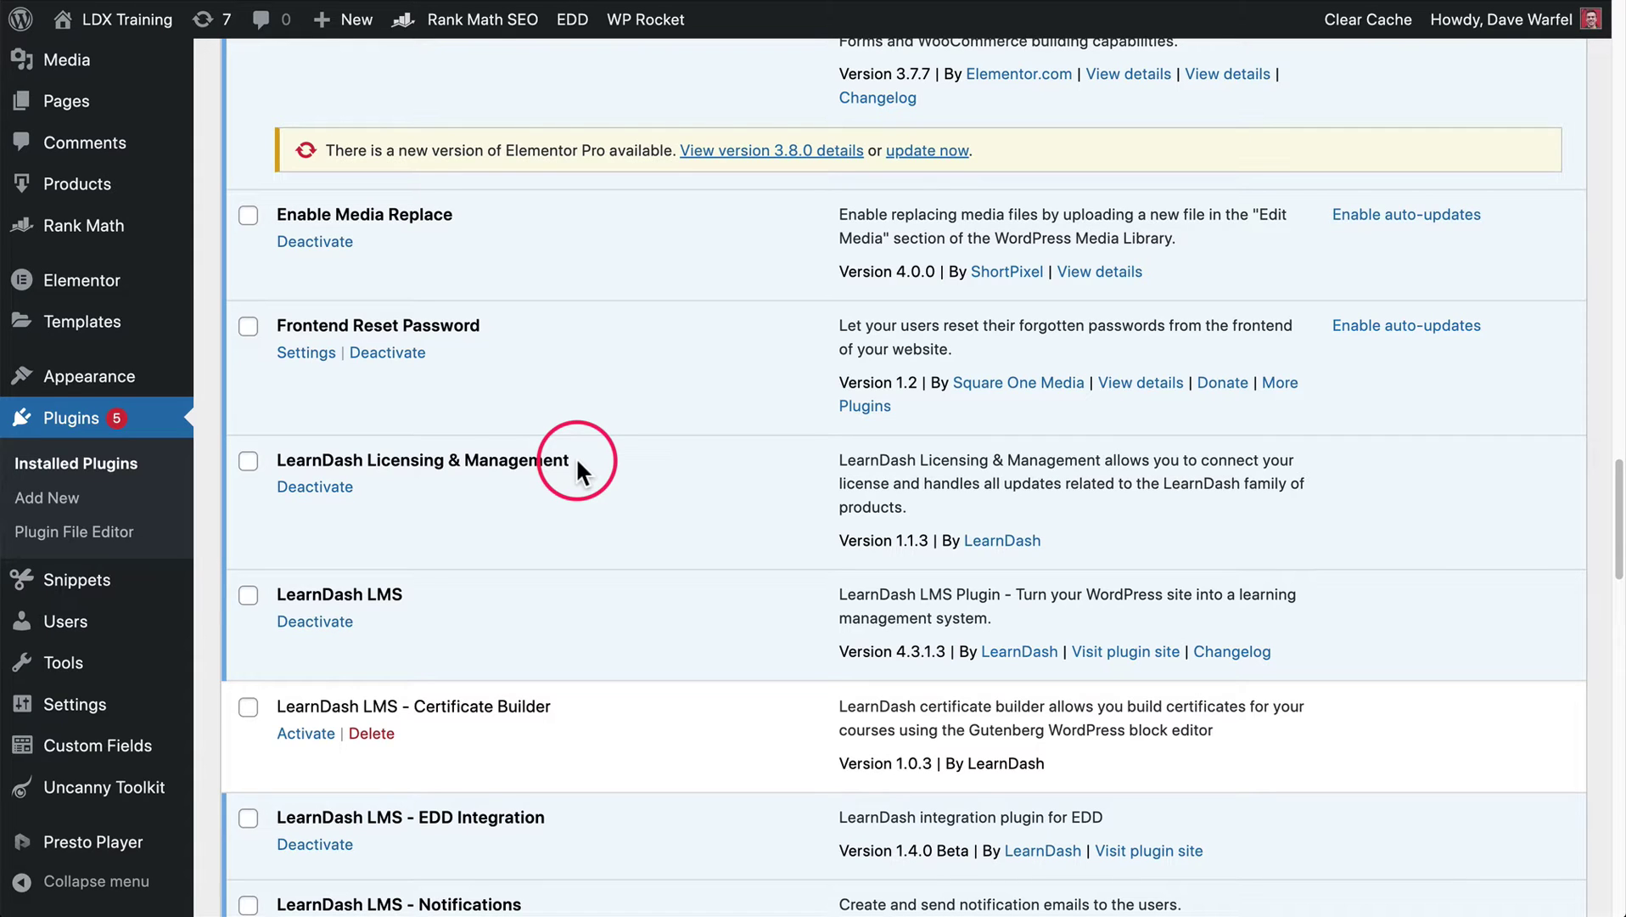
# - Open the LearnDash Add-ons page listing installed add-ons such as LearnDash LMS and ProPanel
pyautogui.moveTo(577, 462); pyautogui.dragTo(171, 461)
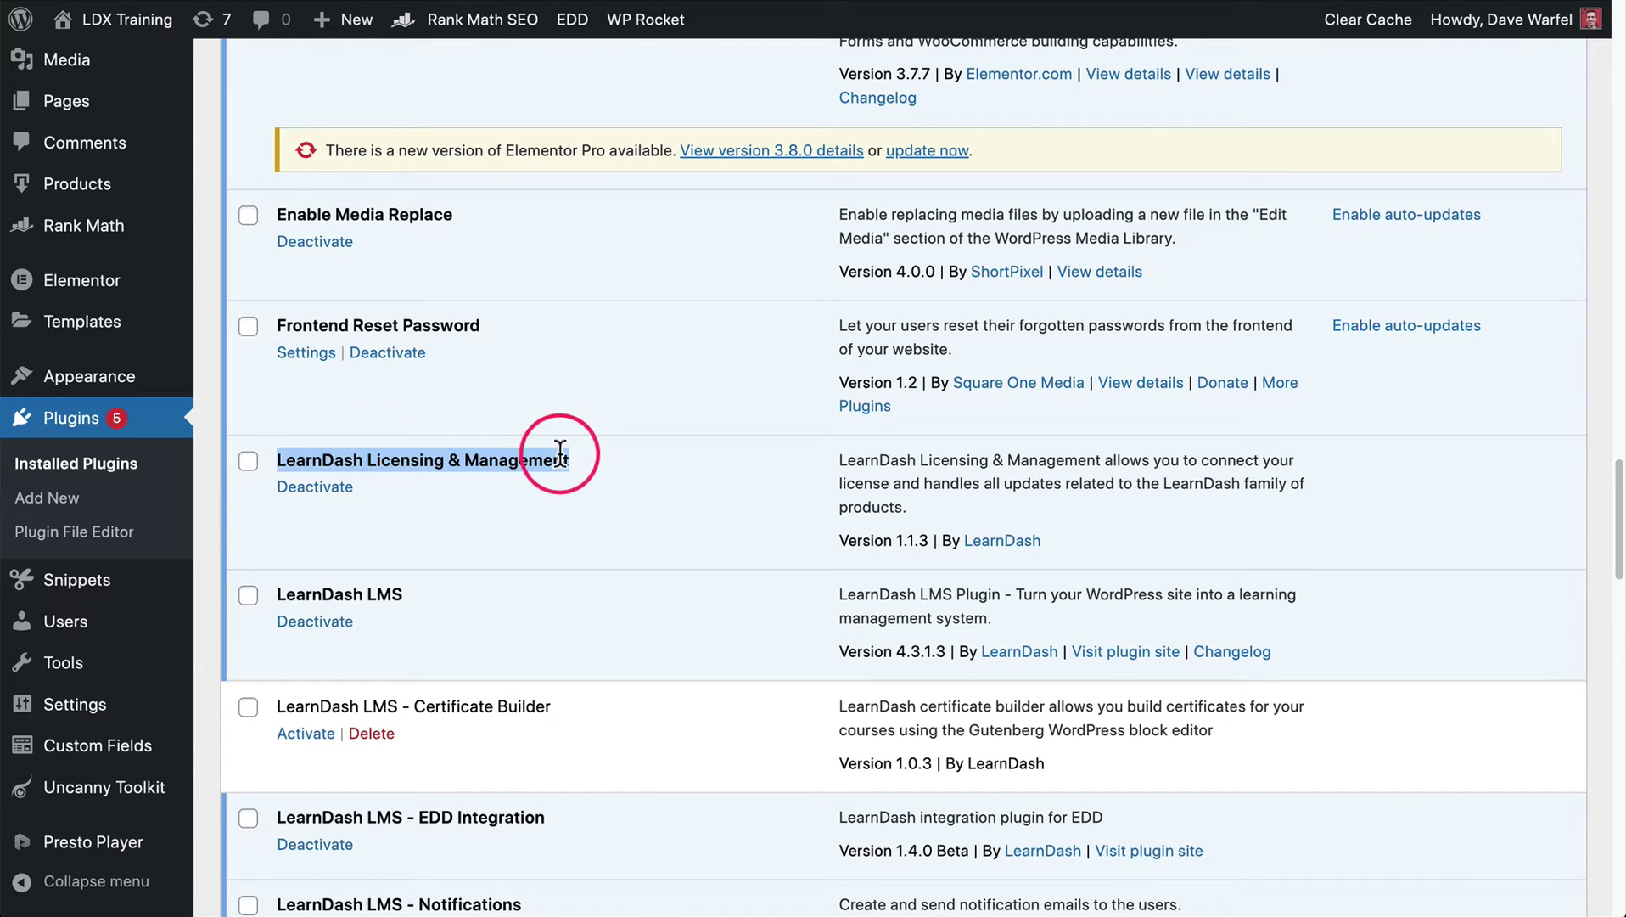
pyautogui.click(593, 468)
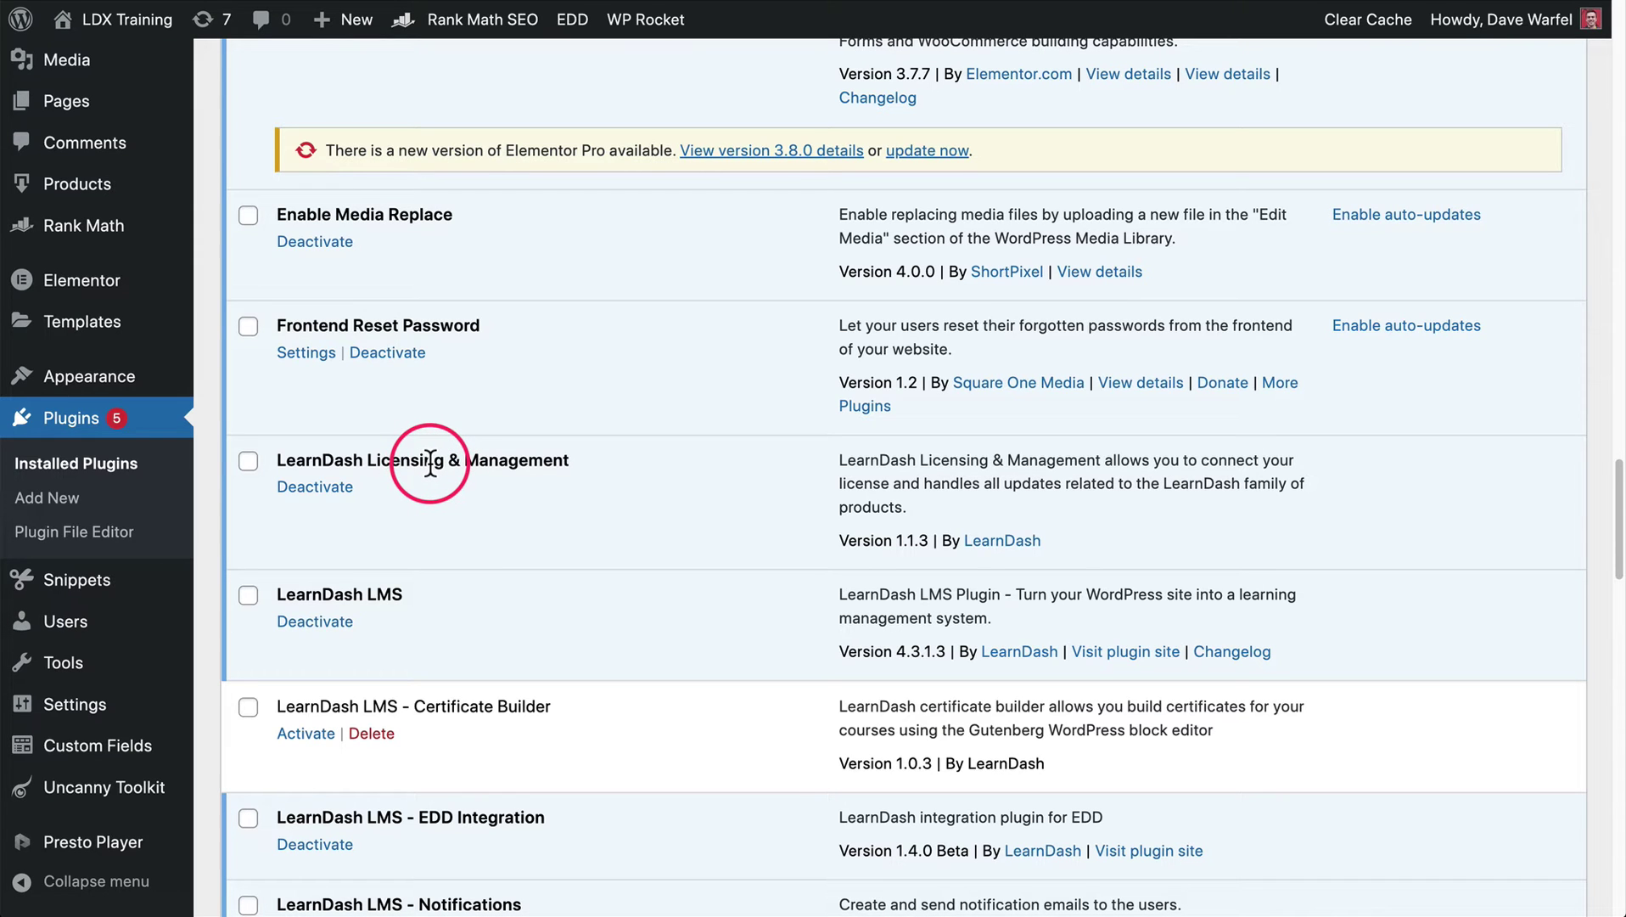
pyautogui.scroll(8, 288, 479)
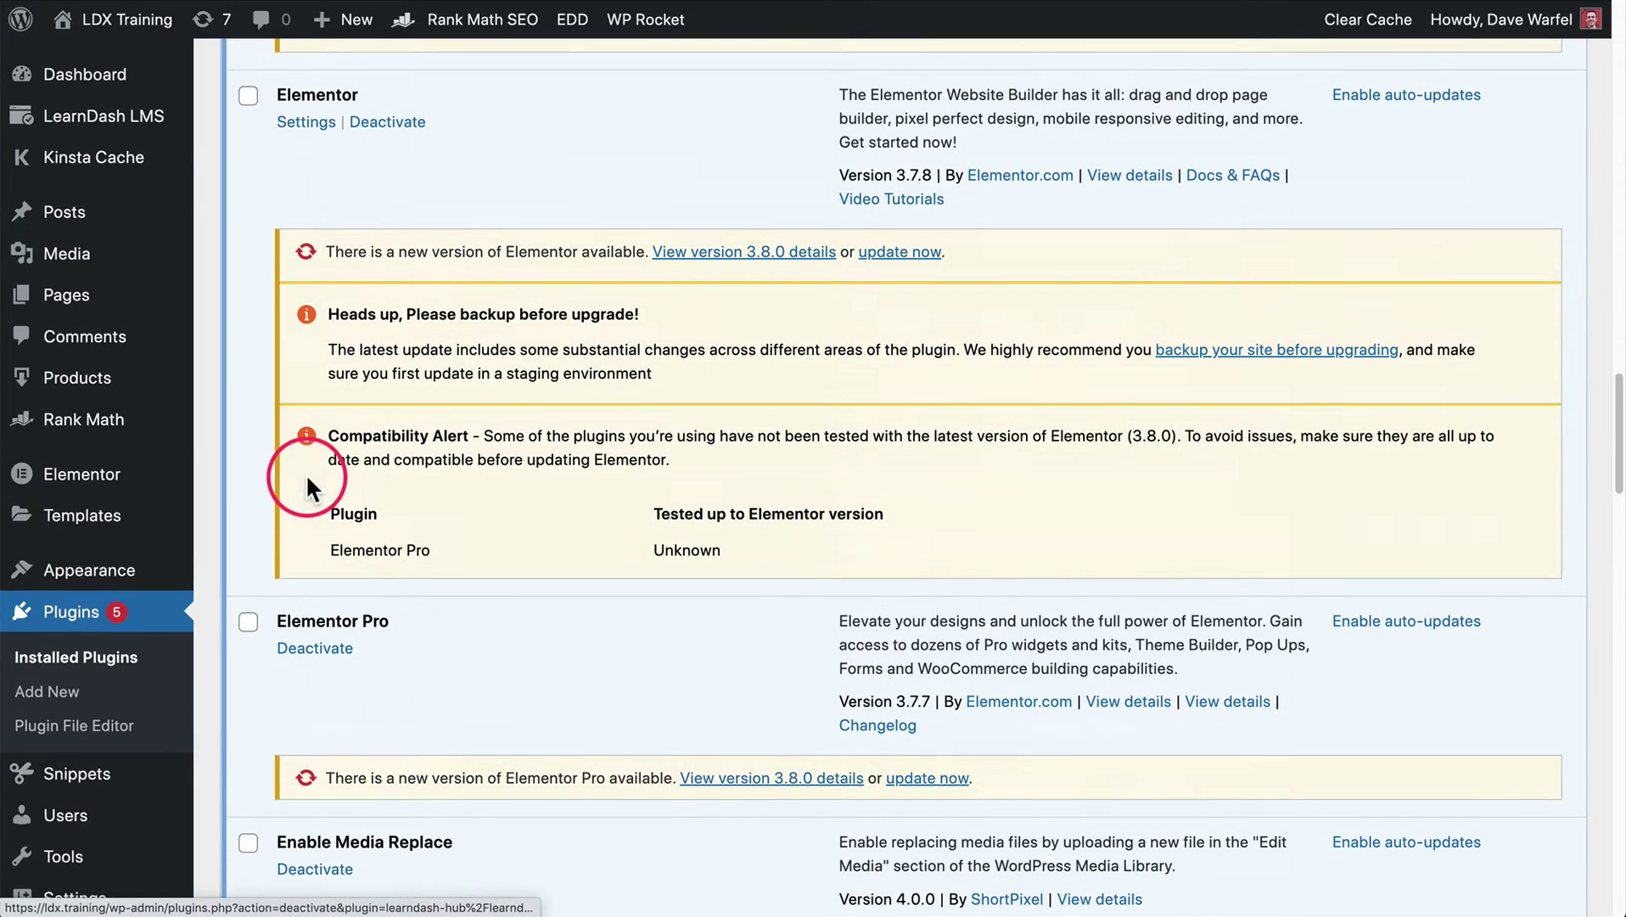
pyautogui.moveTo(151, 126)
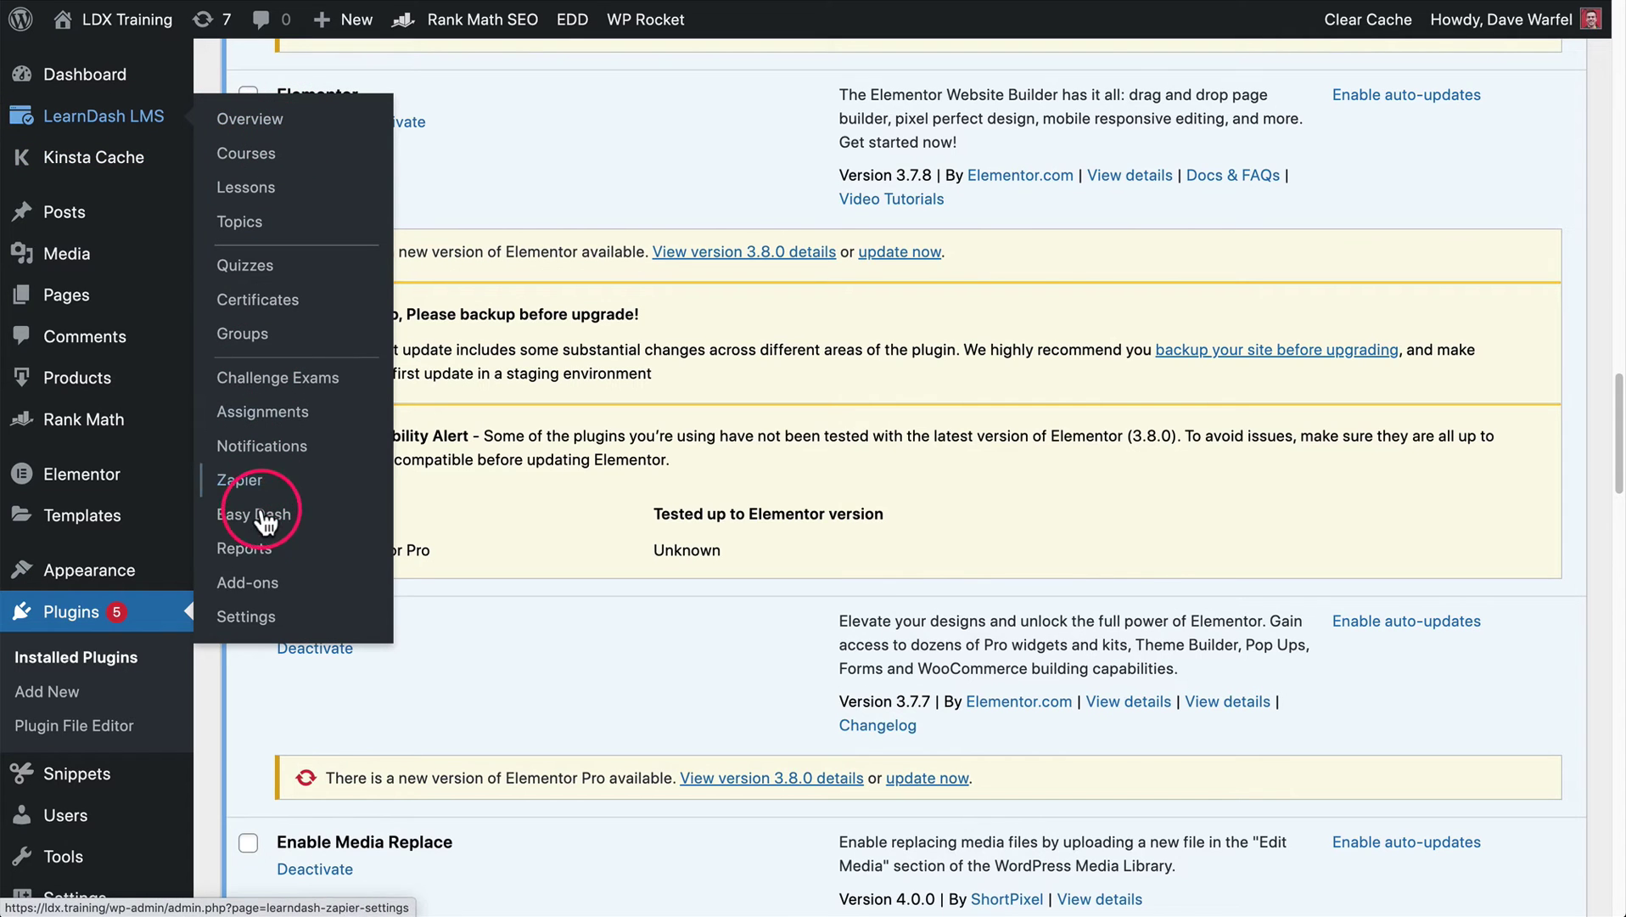
pyautogui.click(254, 584)
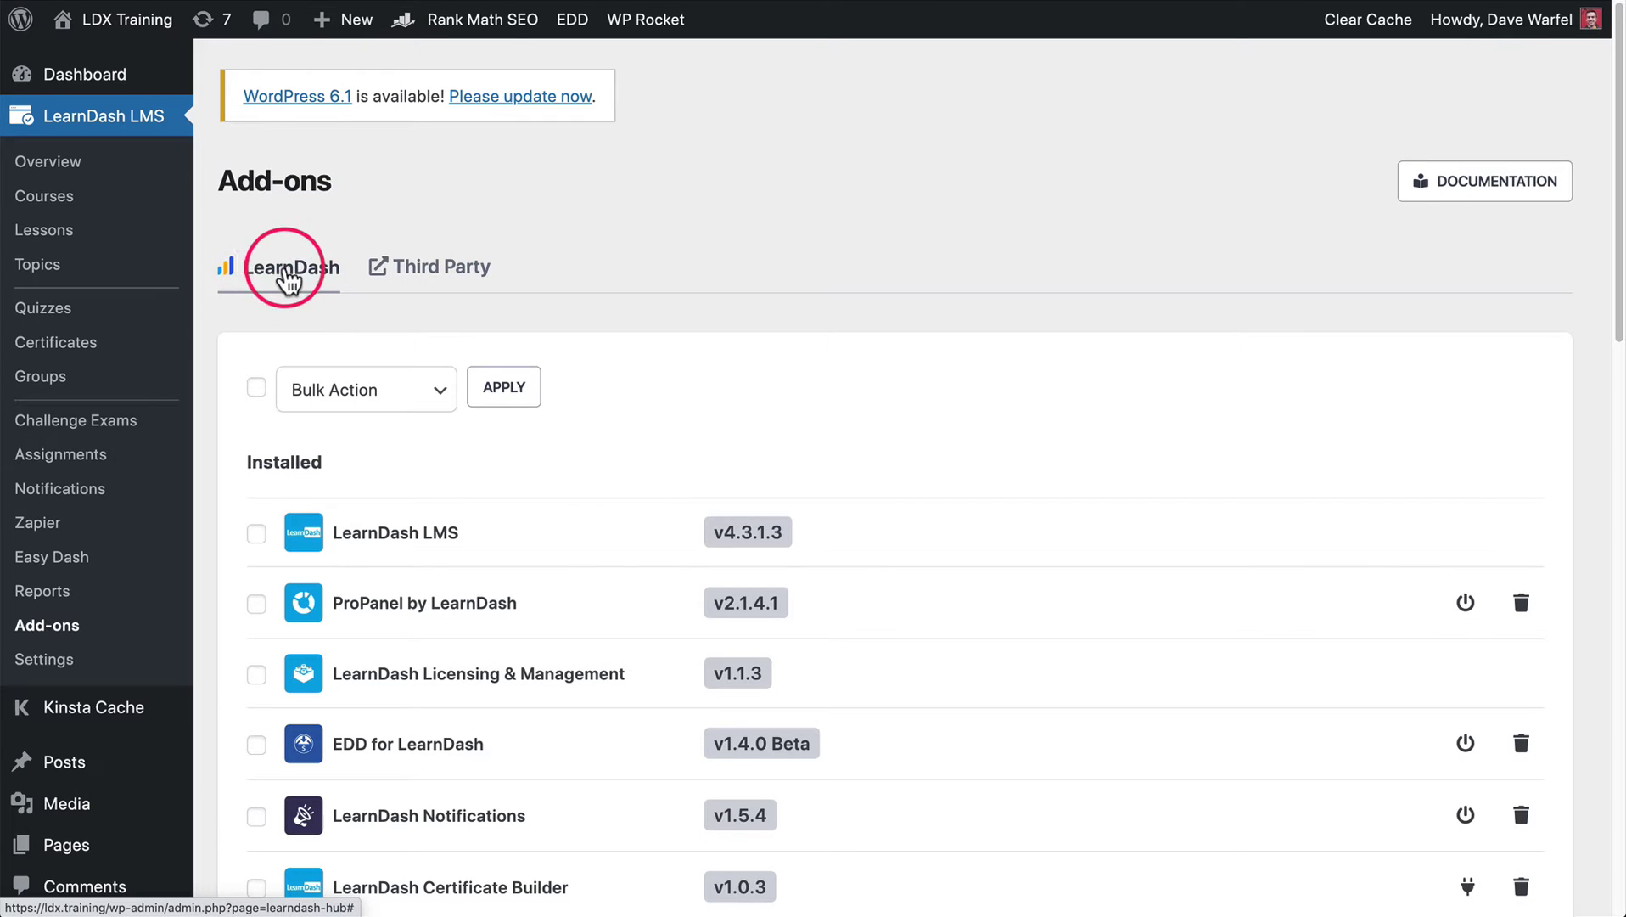
pyautogui.scroll(-3, 547, 335)
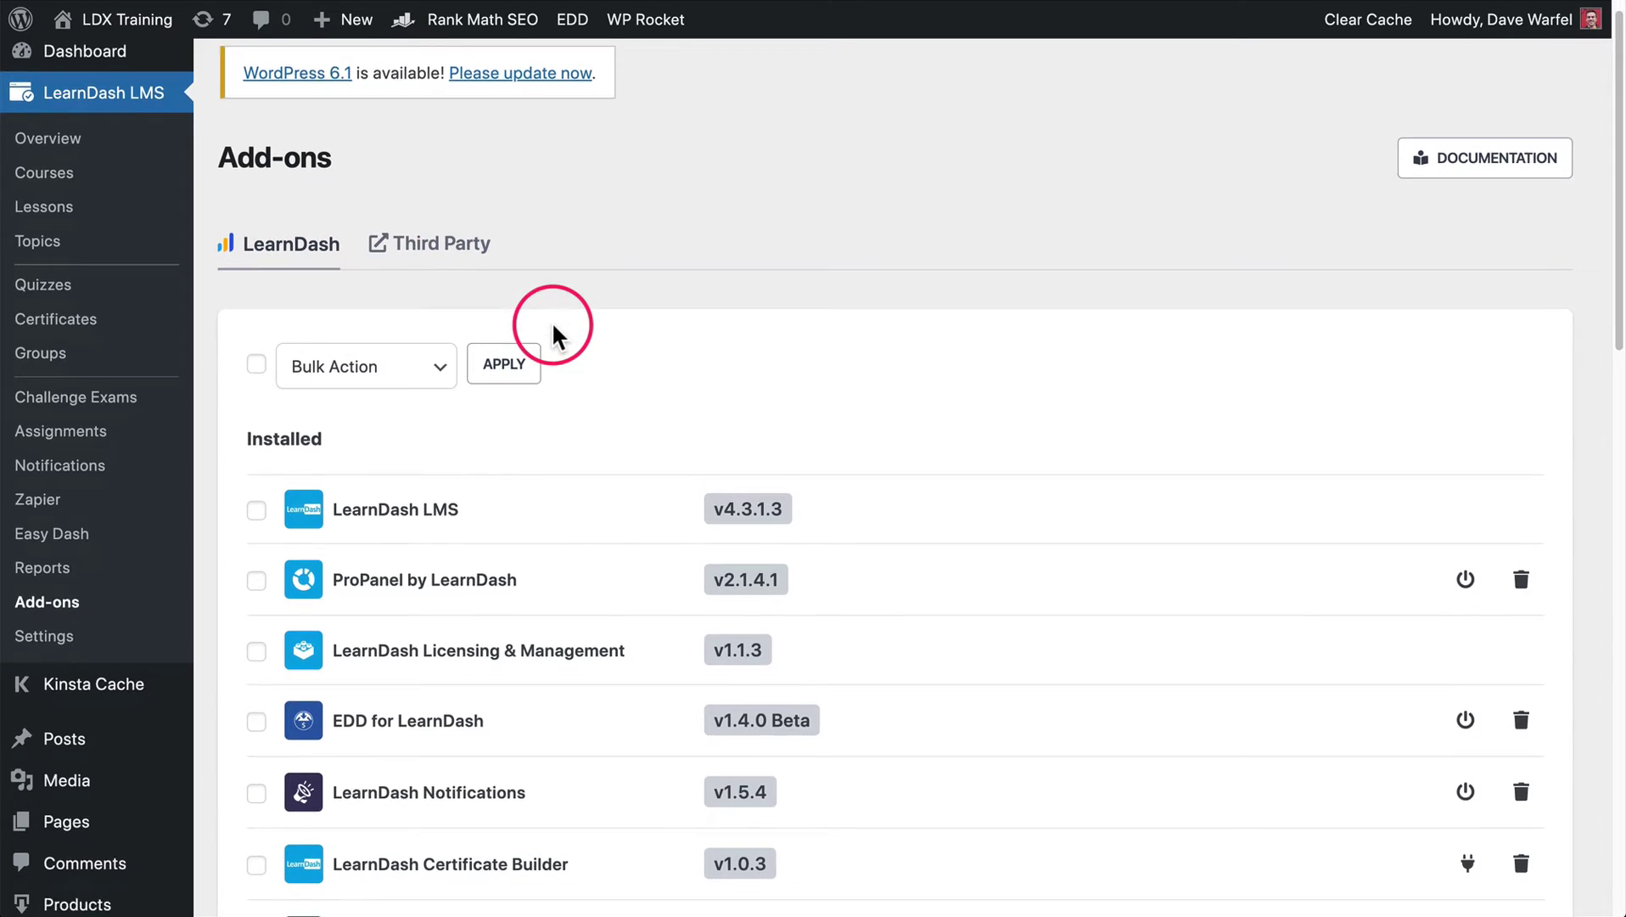
pyautogui.scroll(3, 488, 363)
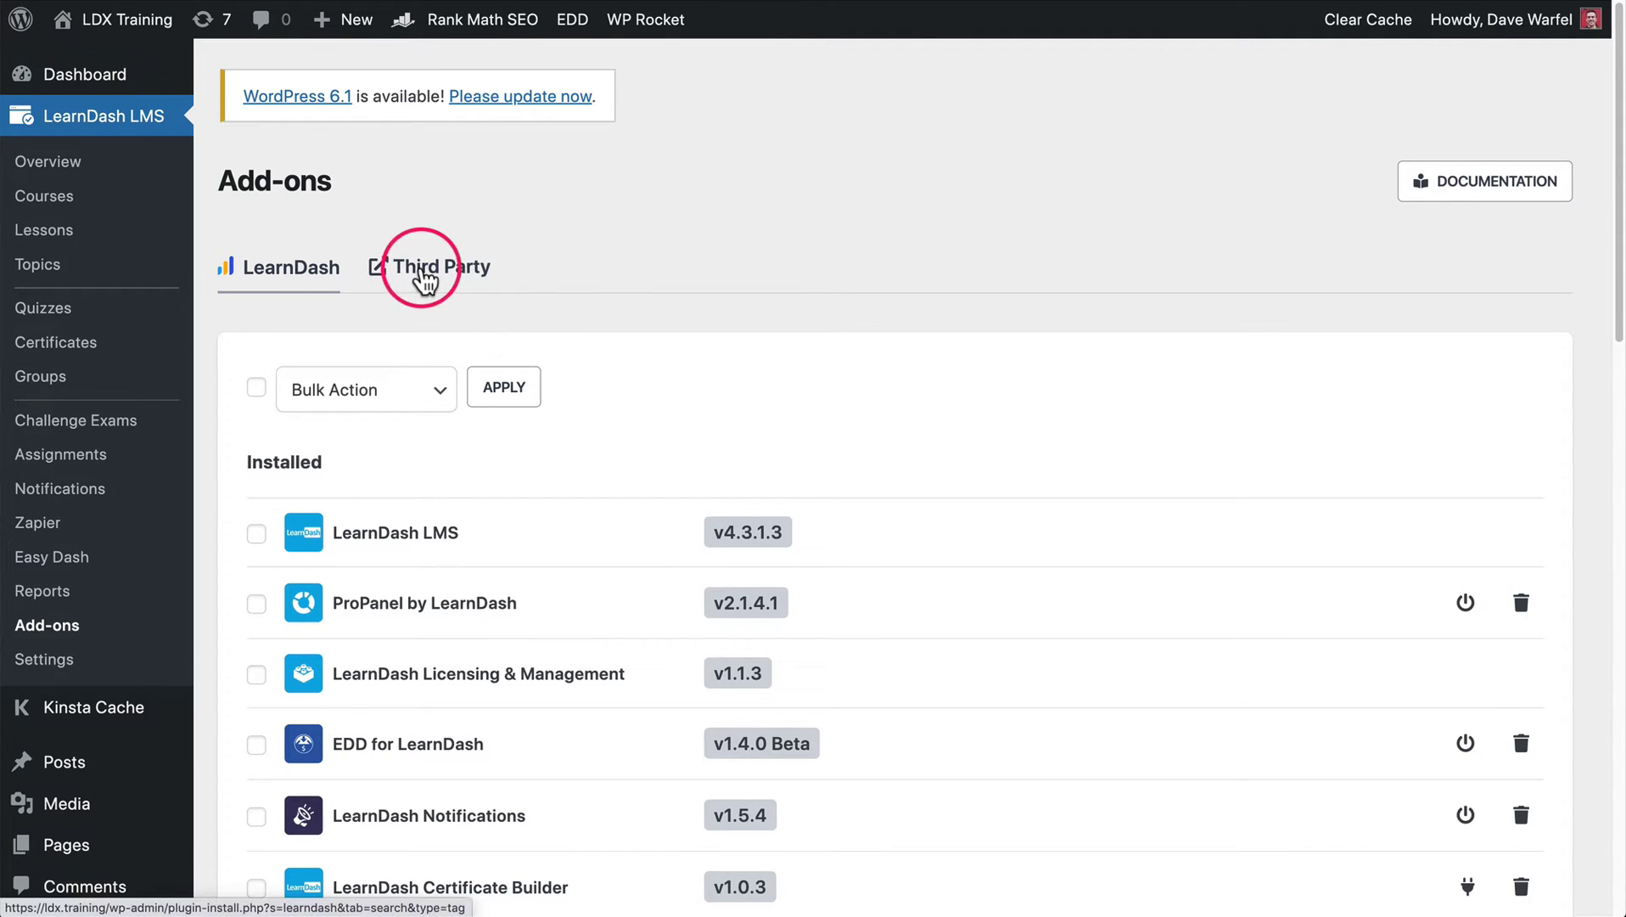
pyautogui.click(438, 268)
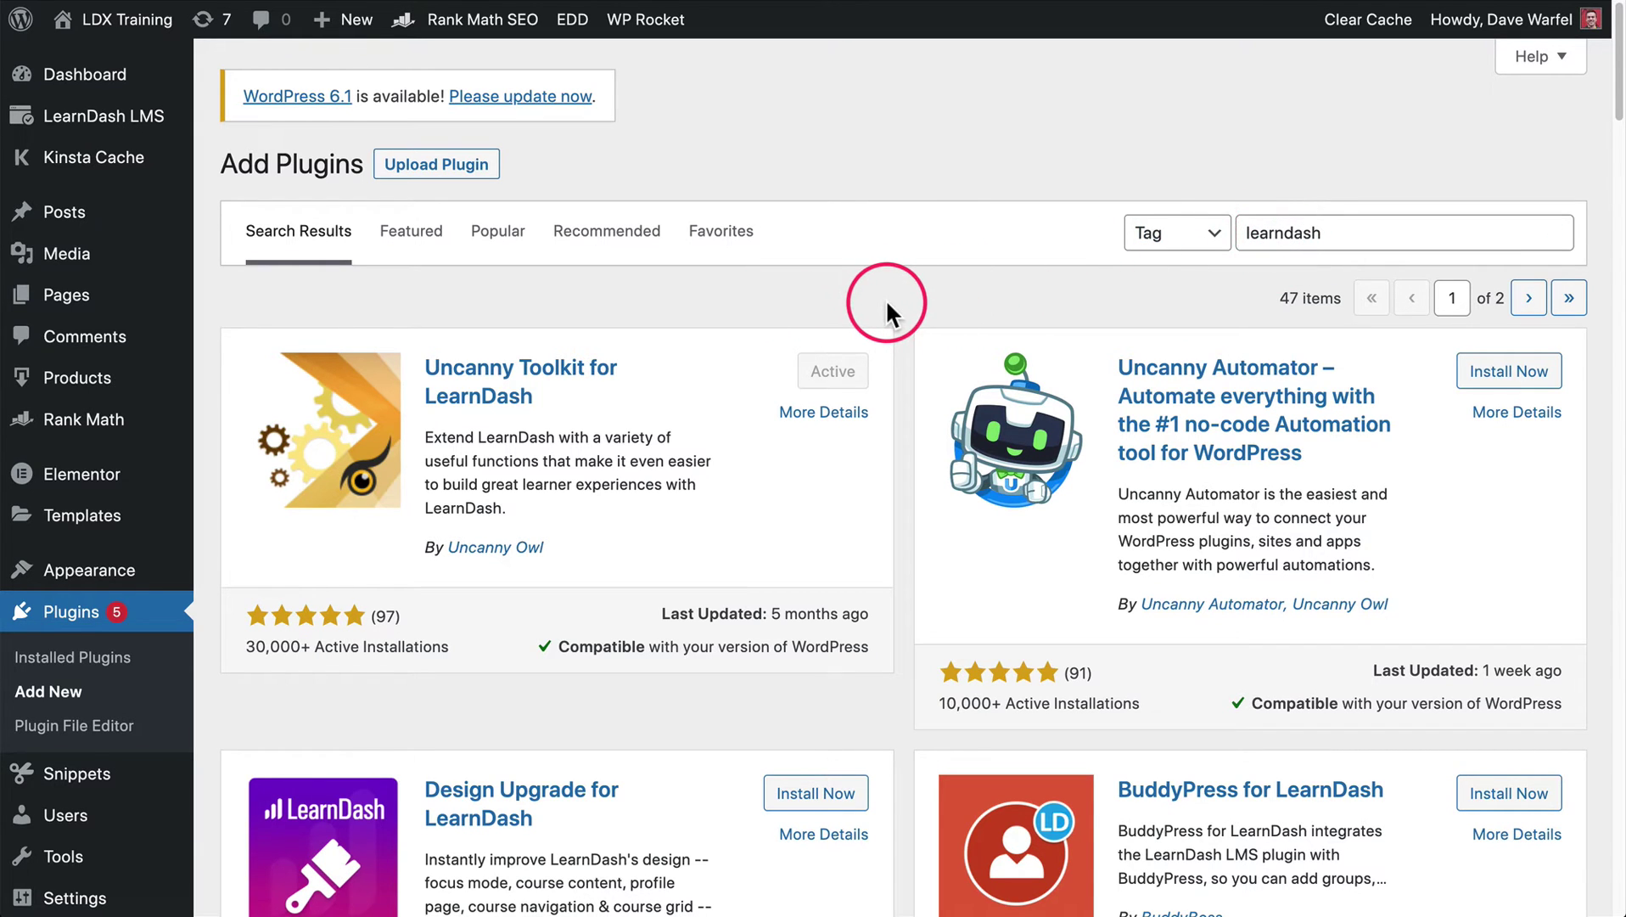
pyautogui.scroll(-1, 890, 303)
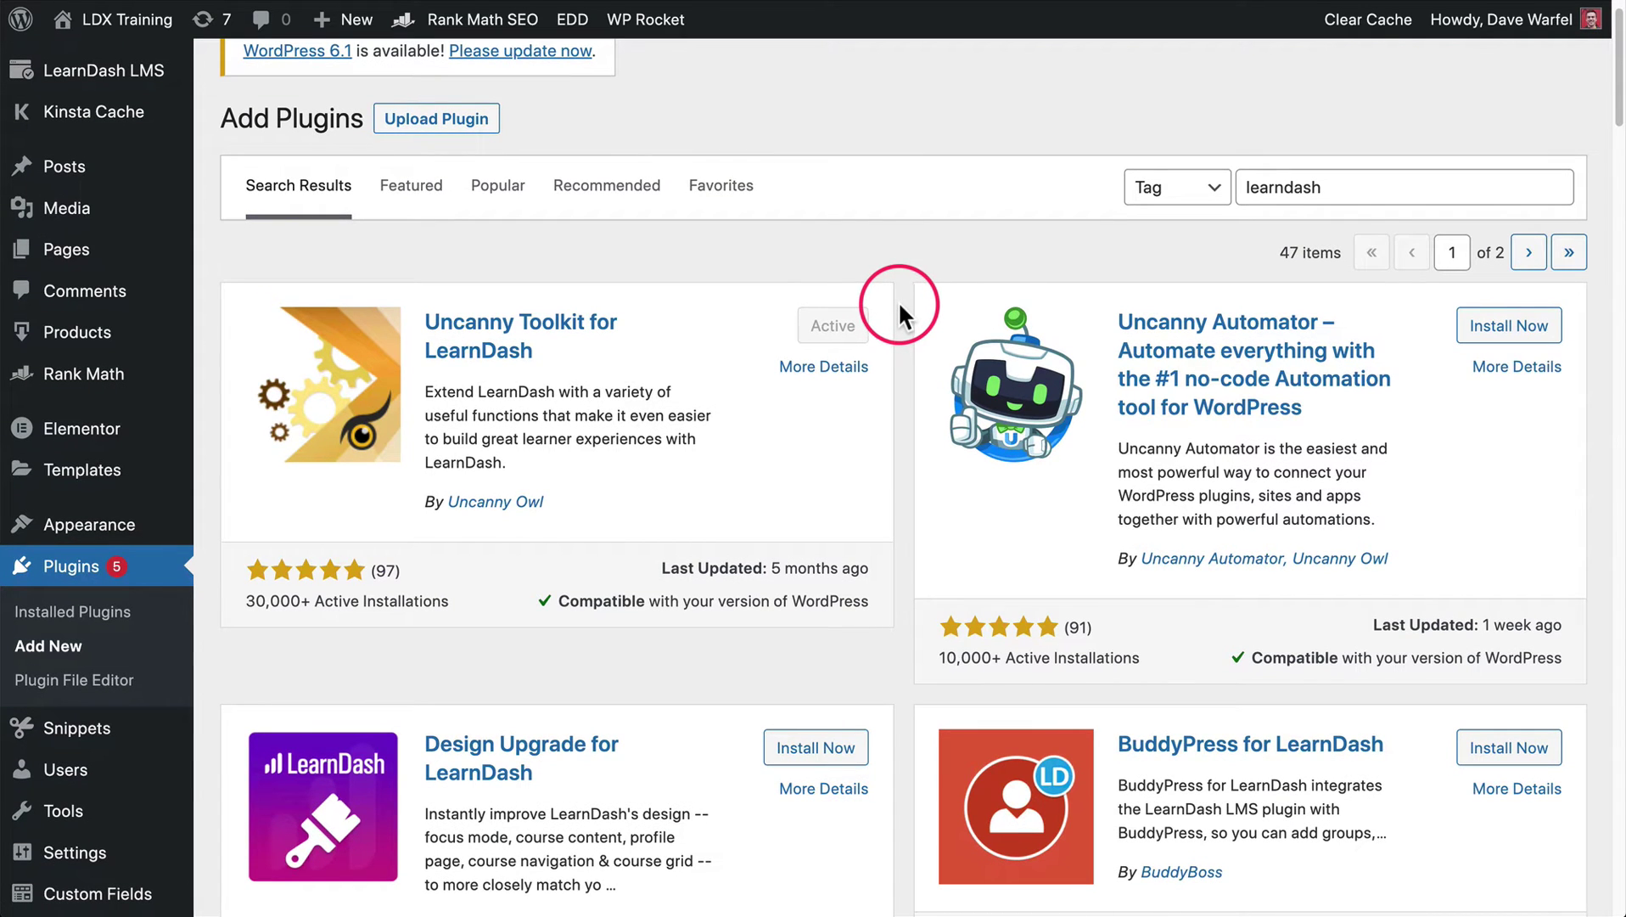
pyautogui.scroll(-5, 898, 301)
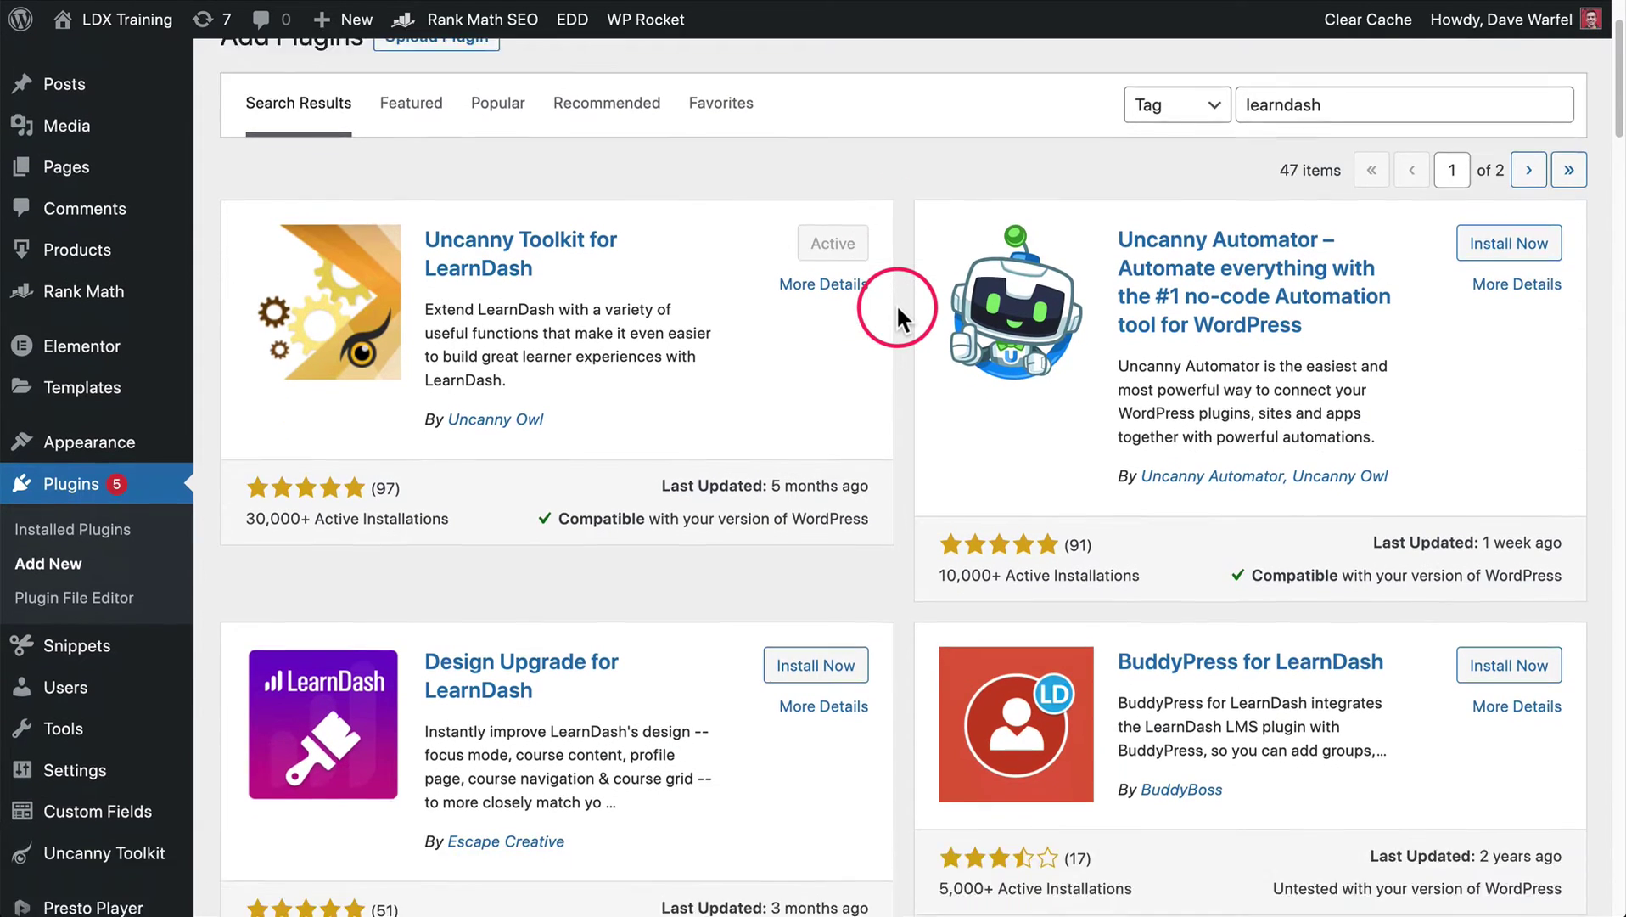
pyautogui.scroll(-3, 896, 307)
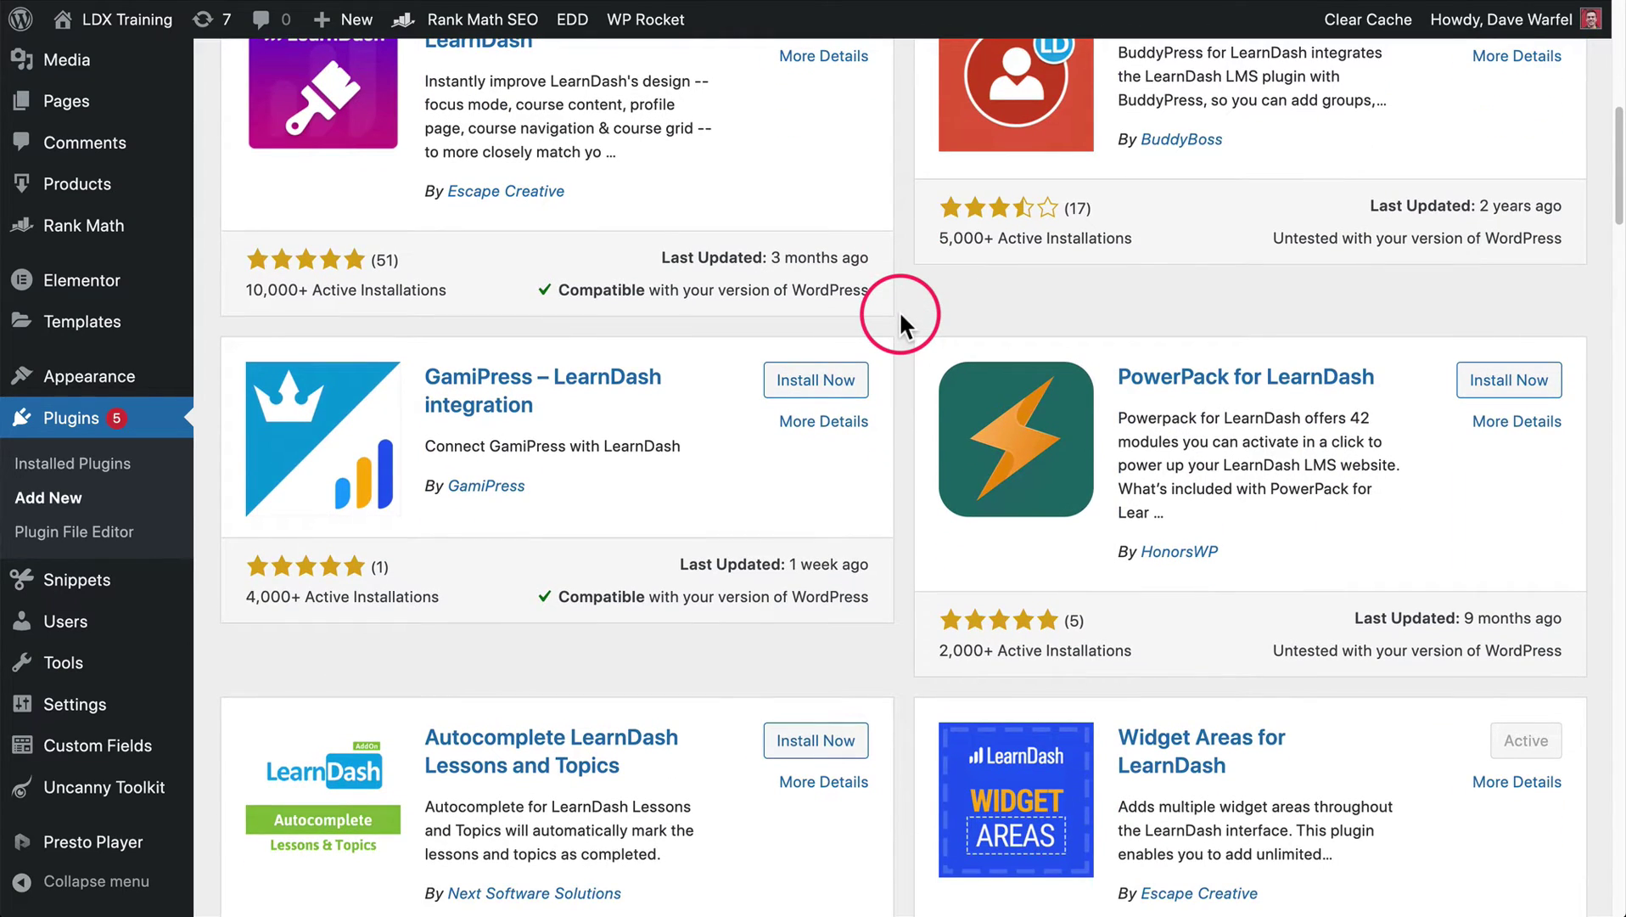
pyautogui.scroll(7, 900, 314)
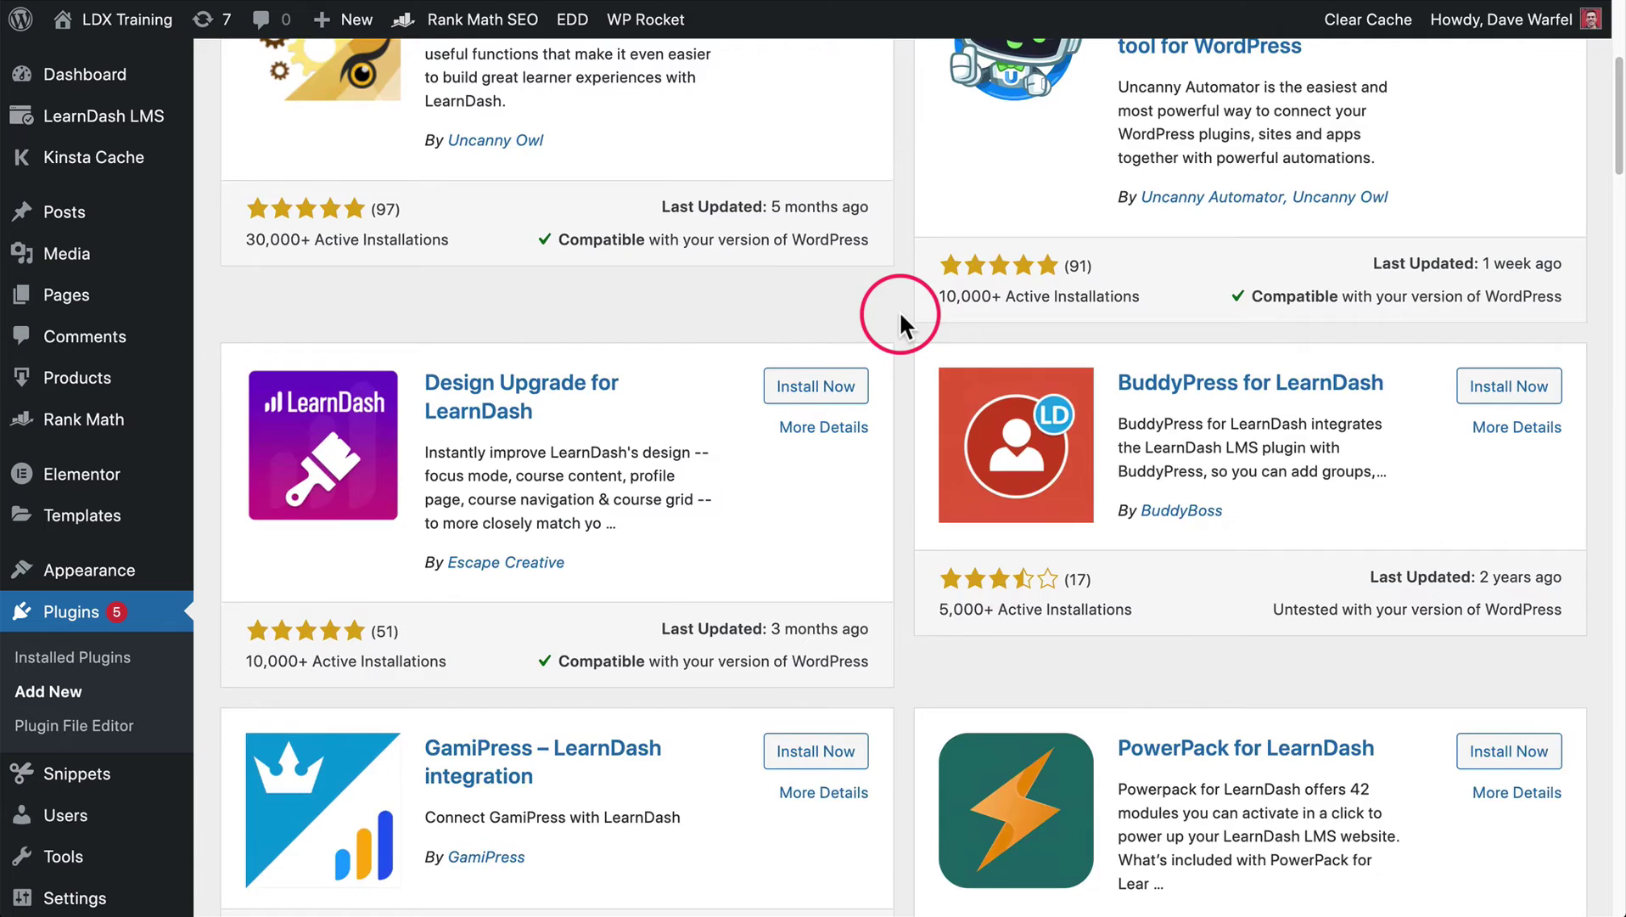
pyautogui.scroll(1, 898, 312)
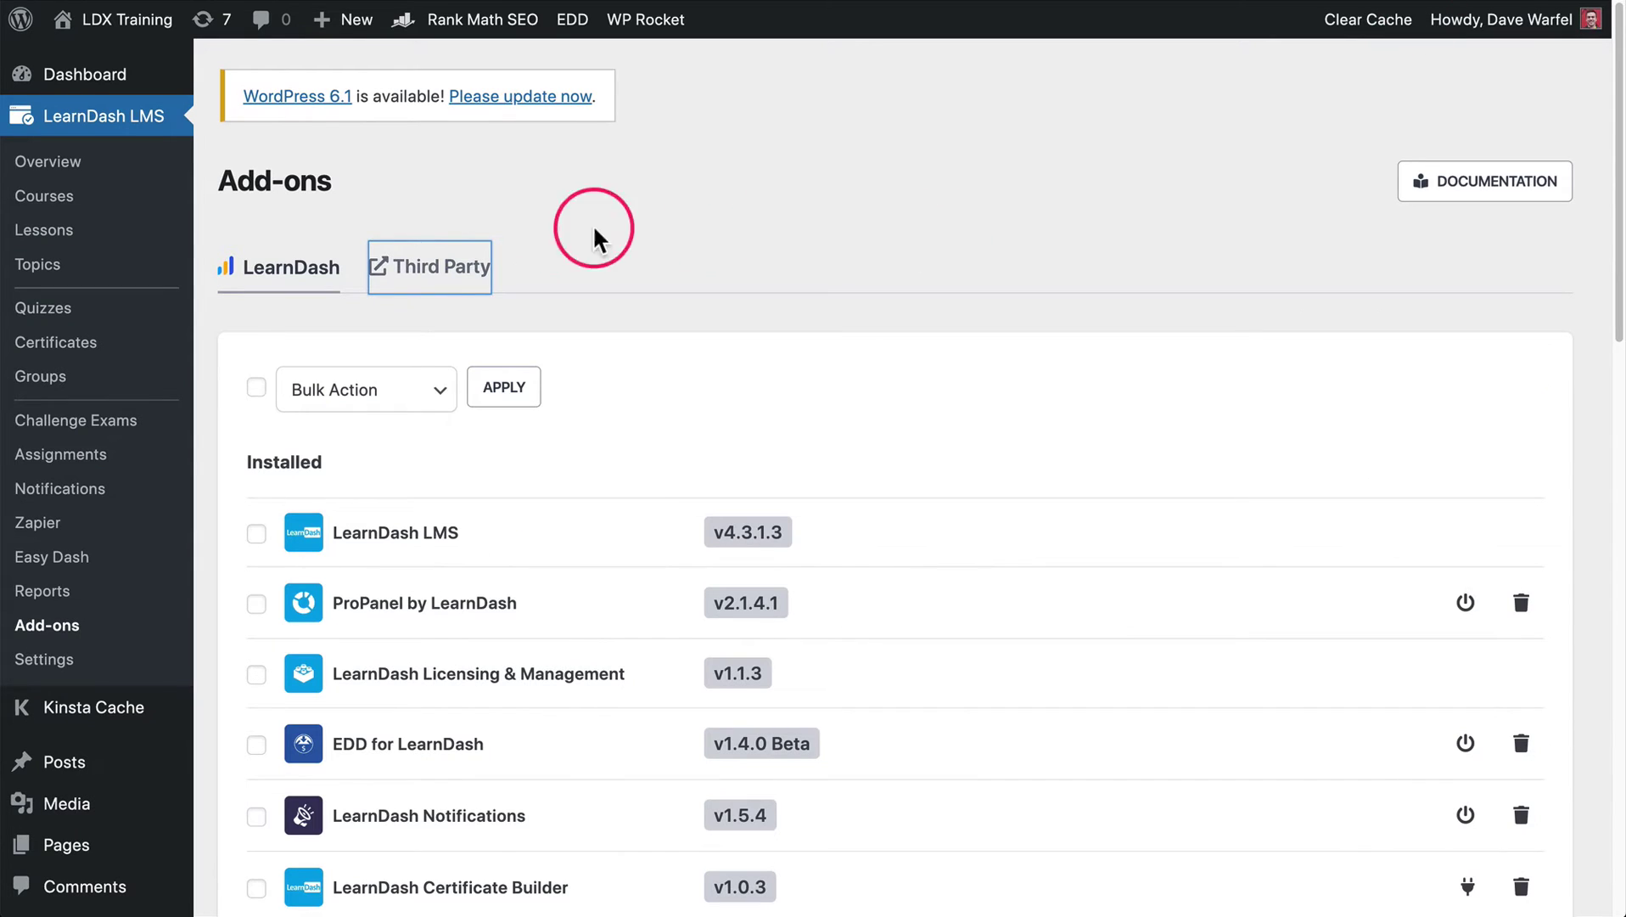
# - Preview the add-ons bulk action options without choosing one
pyautogui.click(586, 237)
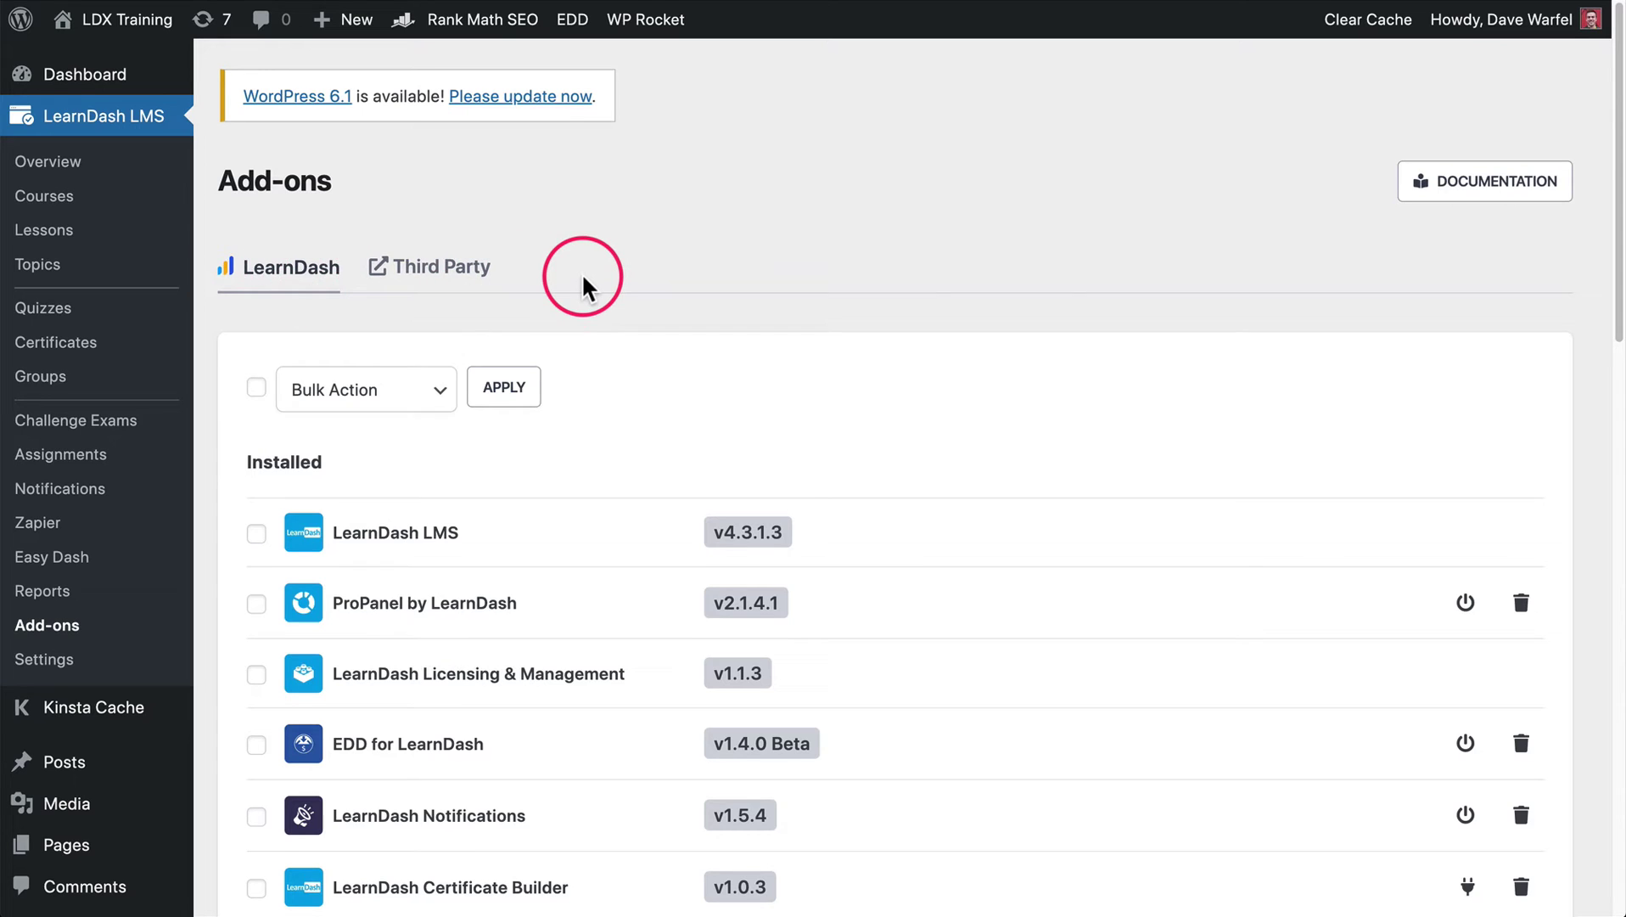
pyautogui.scroll(-4, 581, 280)
pyautogui.scroll(4, 580, 279)
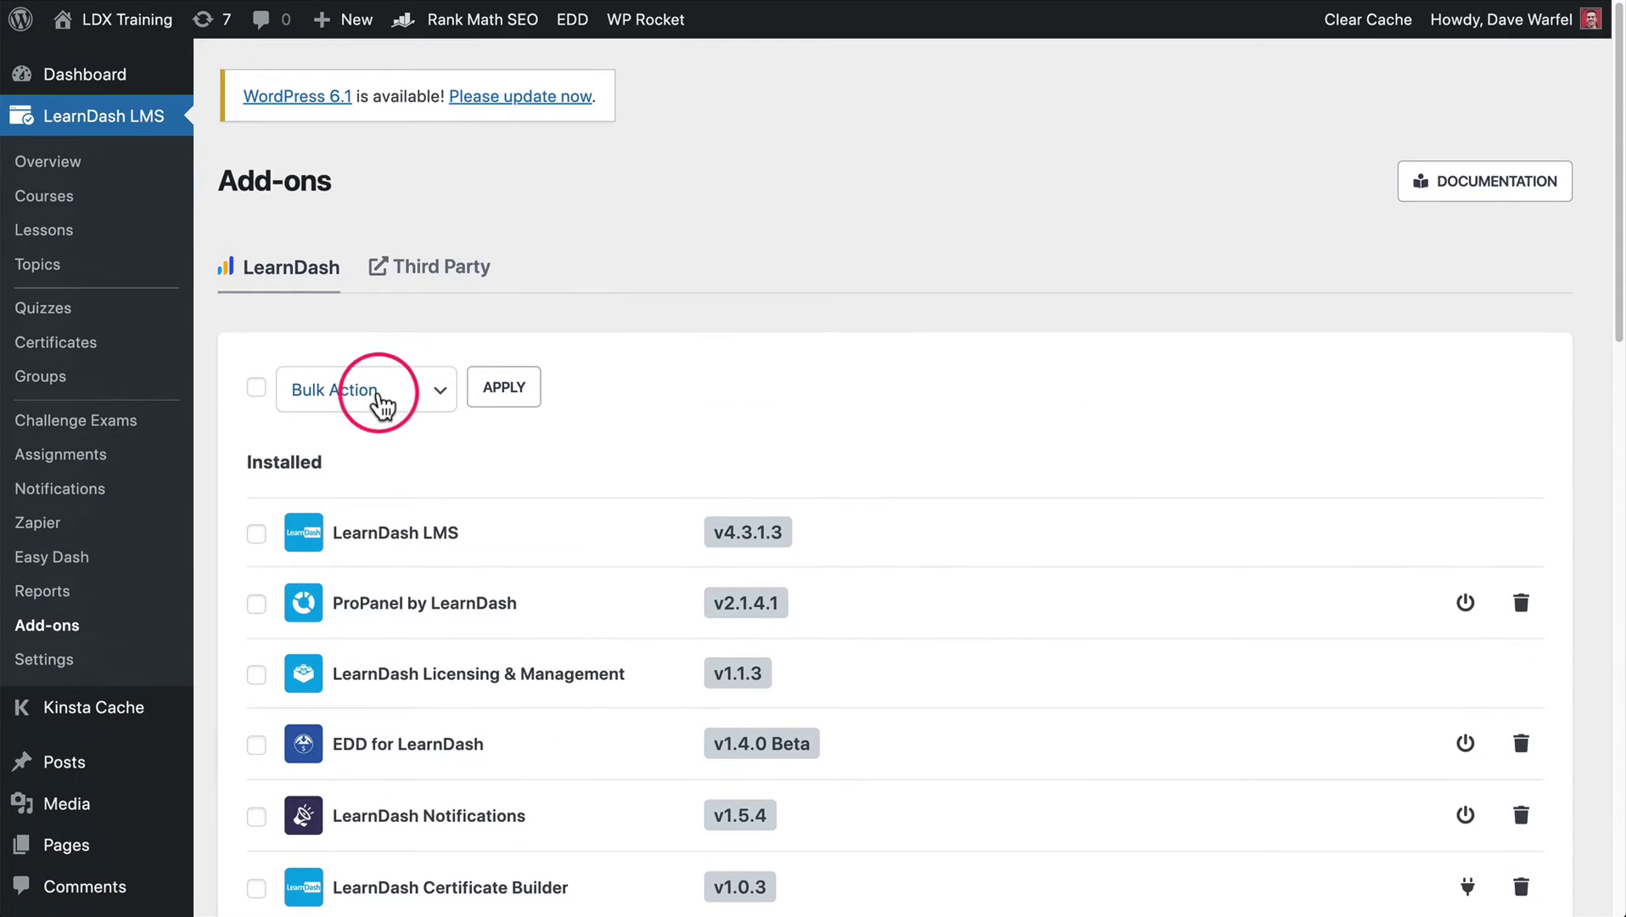
pyautogui.click(384, 394)
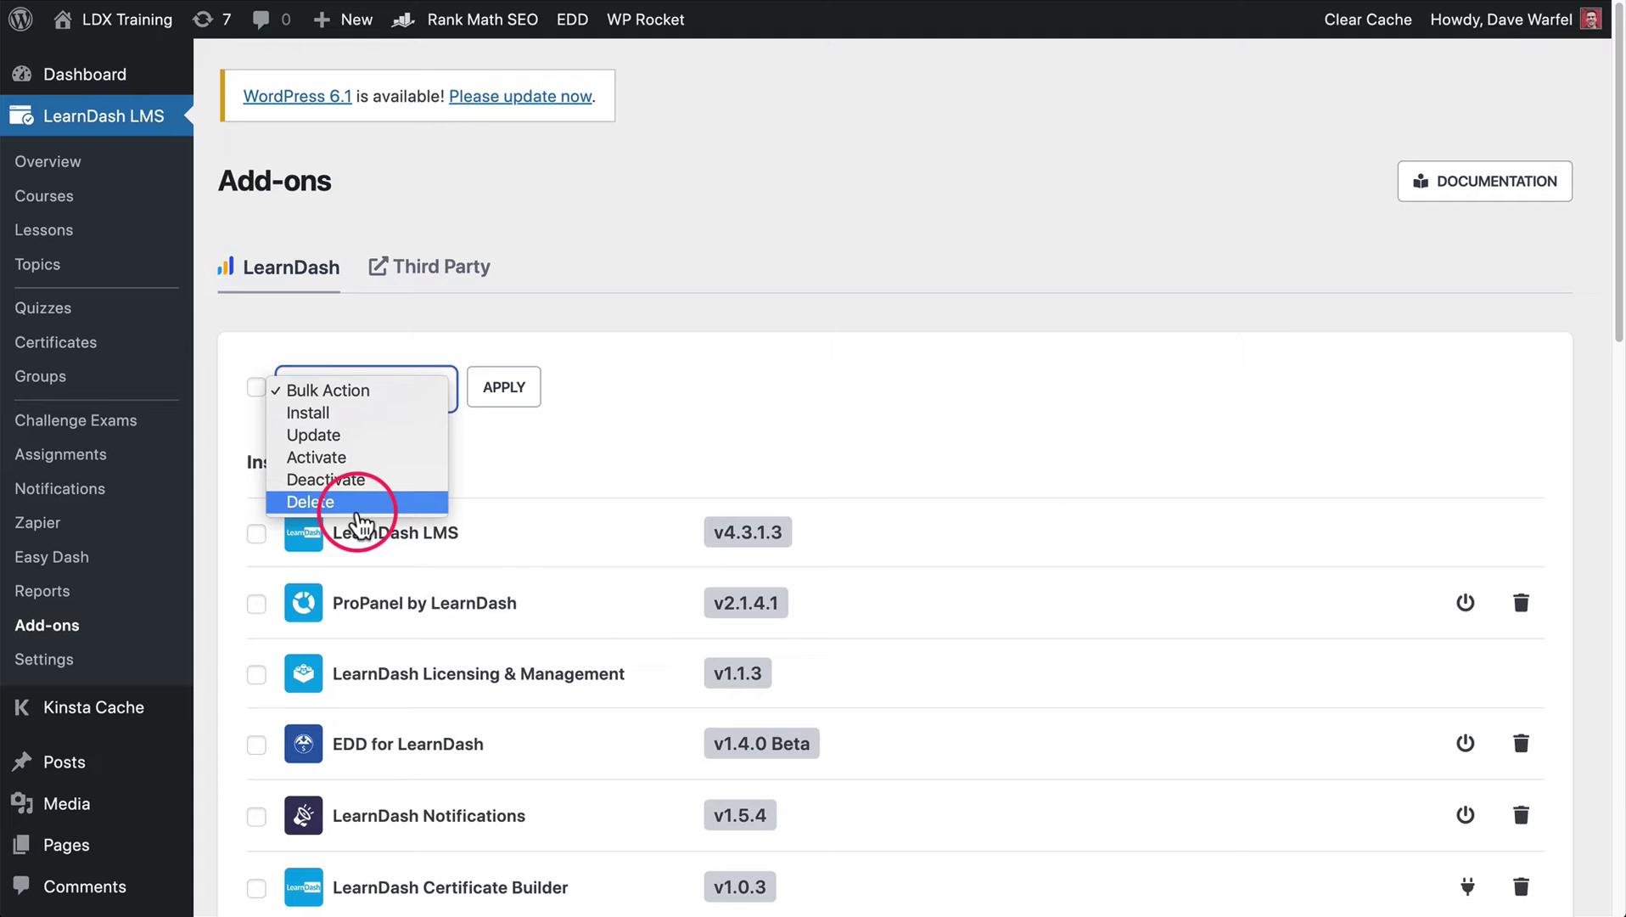
pyautogui.click(526, 439)
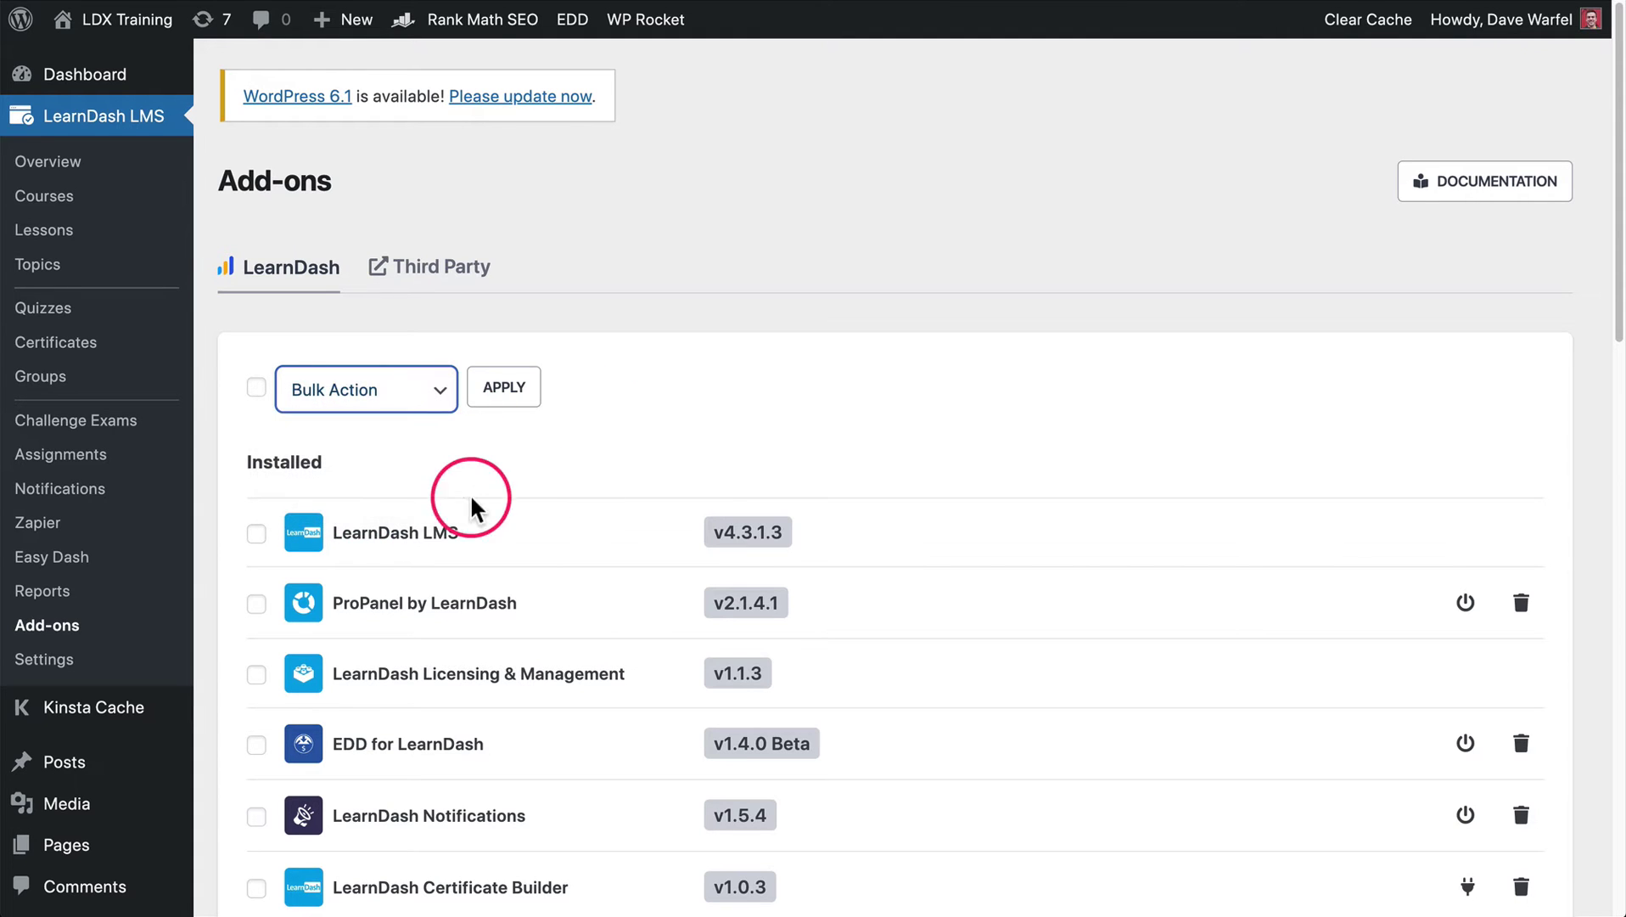
pyautogui.scroll(-1, 255, 522)
pyautogui.scroll(-1, 255, 501)
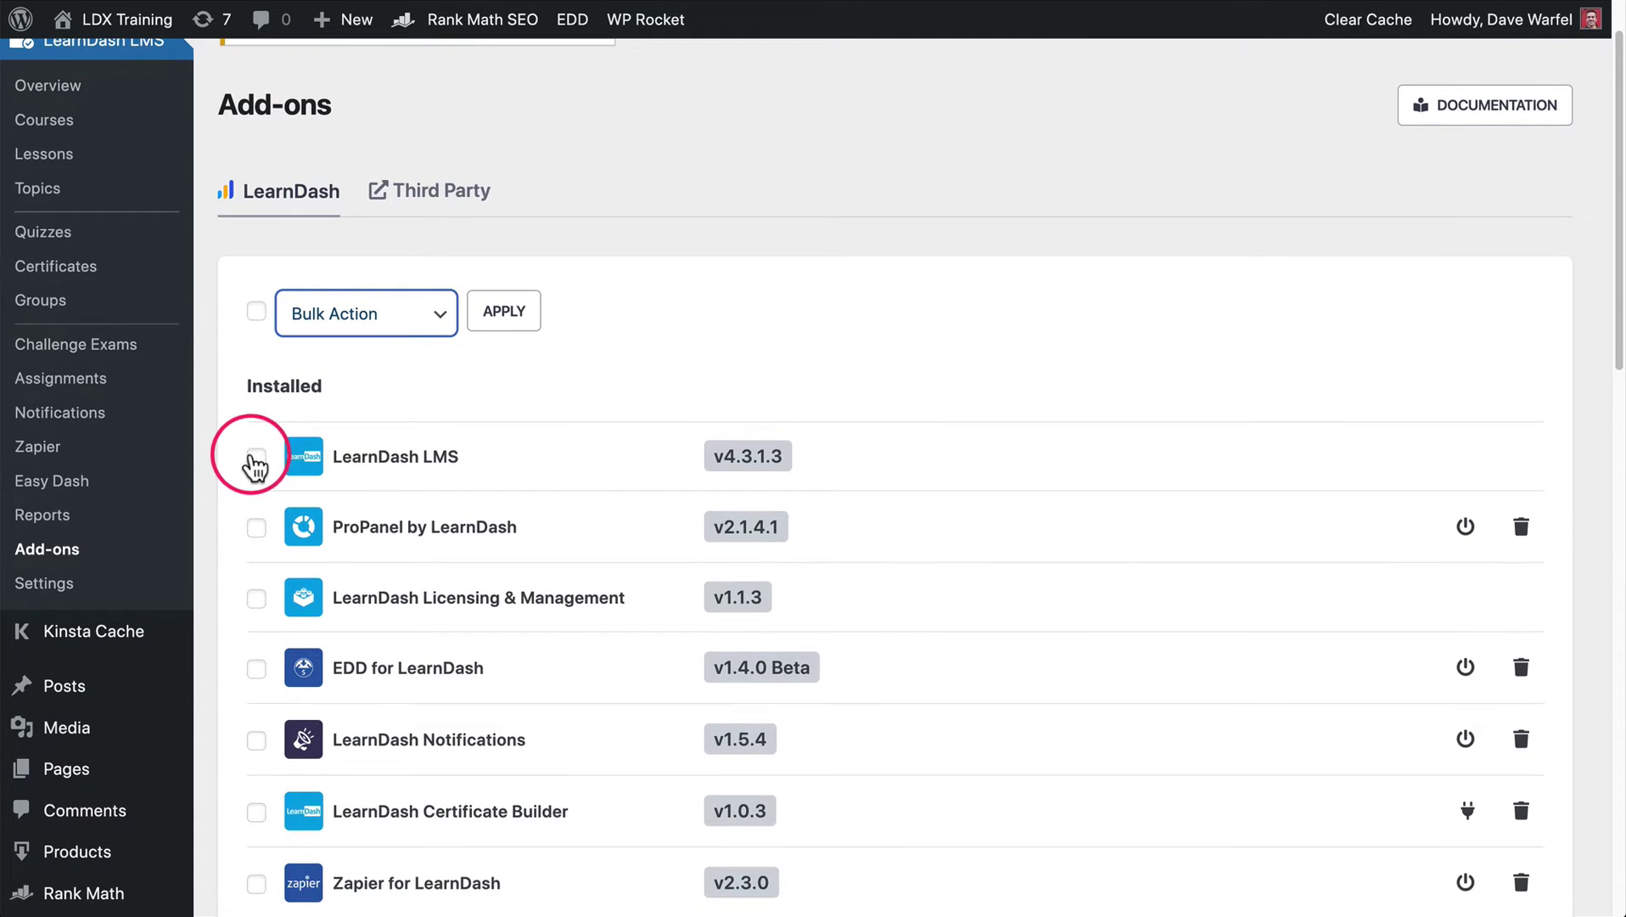
pyautogui.scroll(-2, 256, 472)
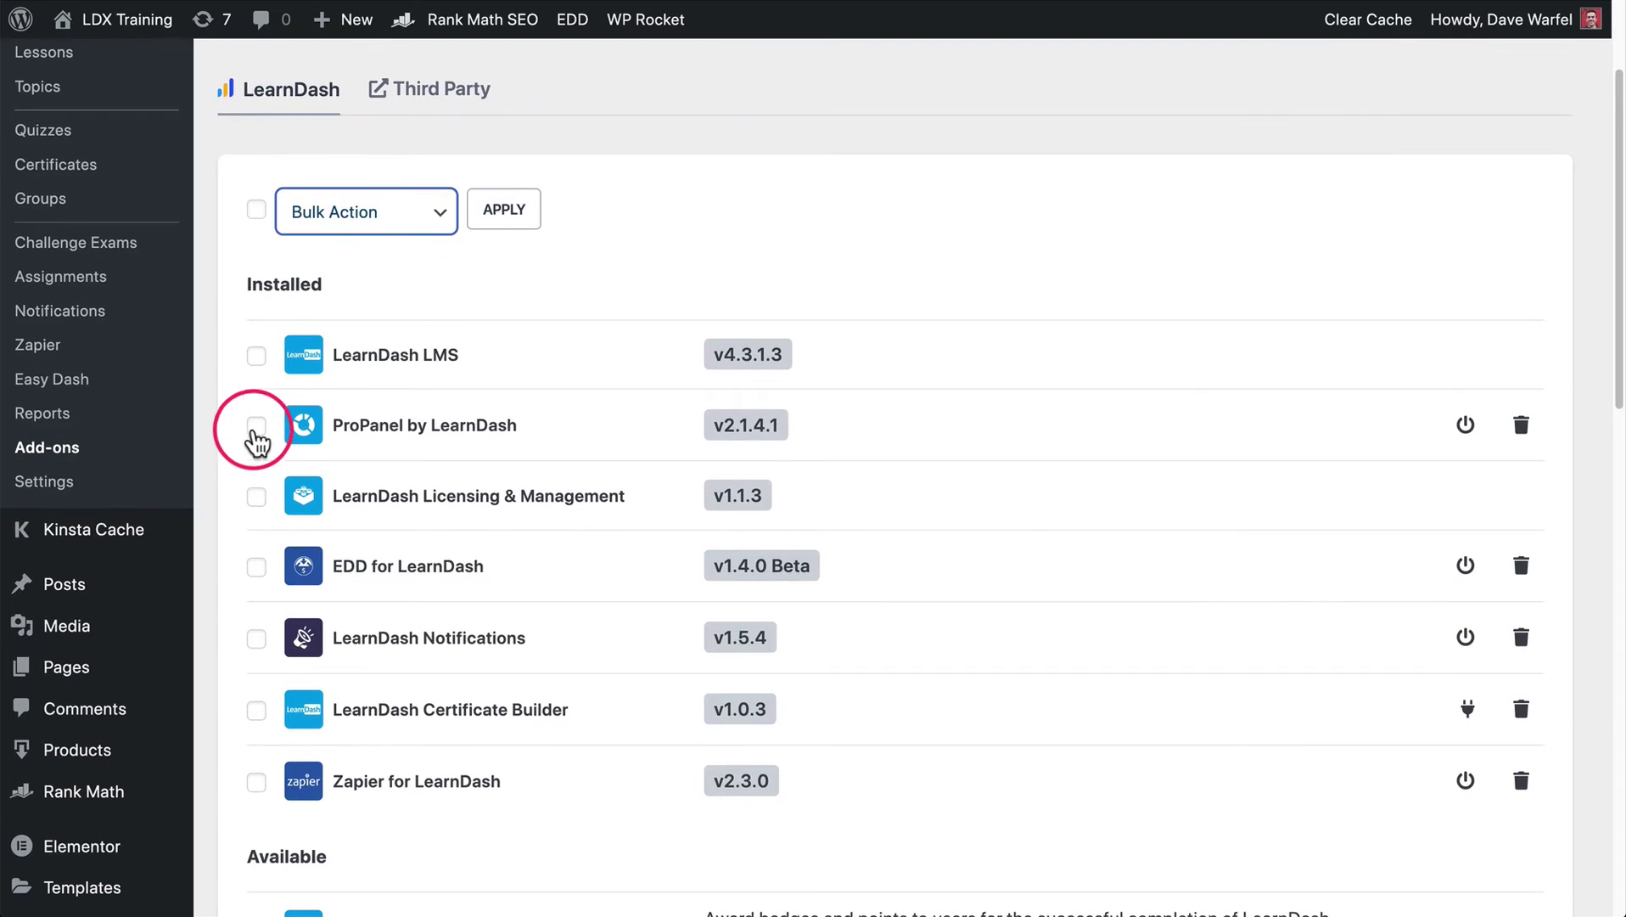
# - Tick ProPanel, Licensing & Management and EDD add-ons, then select and clear all installed add-ons
pyautogui.click(256, 425)
pyautogui.click(256, 495)
pyautogui.click(257, 569)
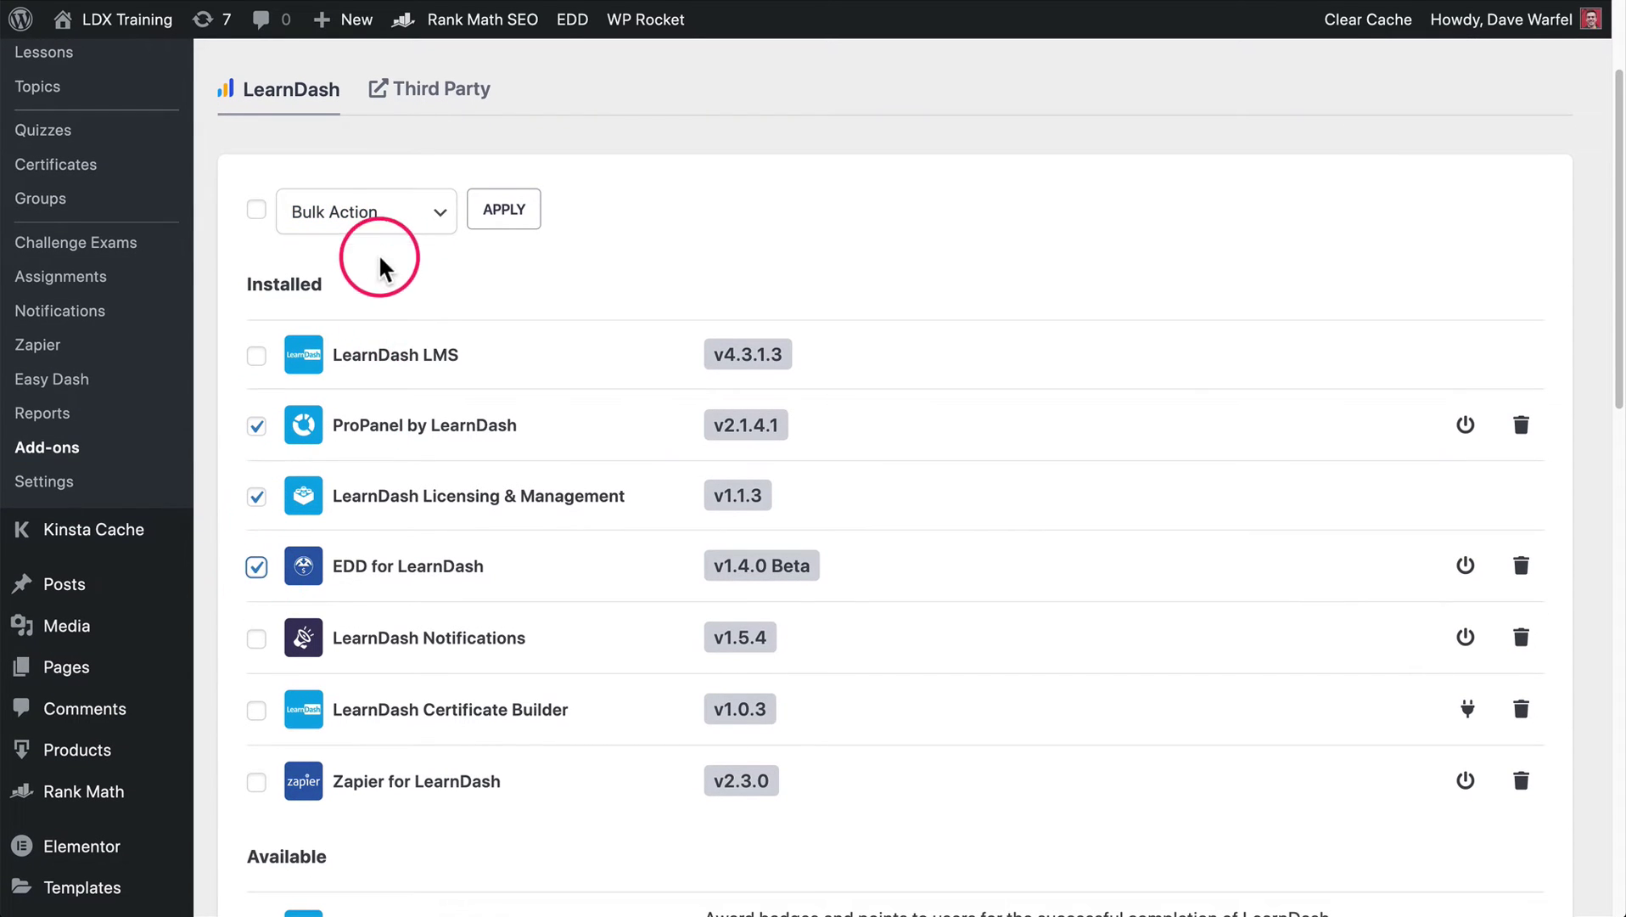
pyautogui.click(373, 209)
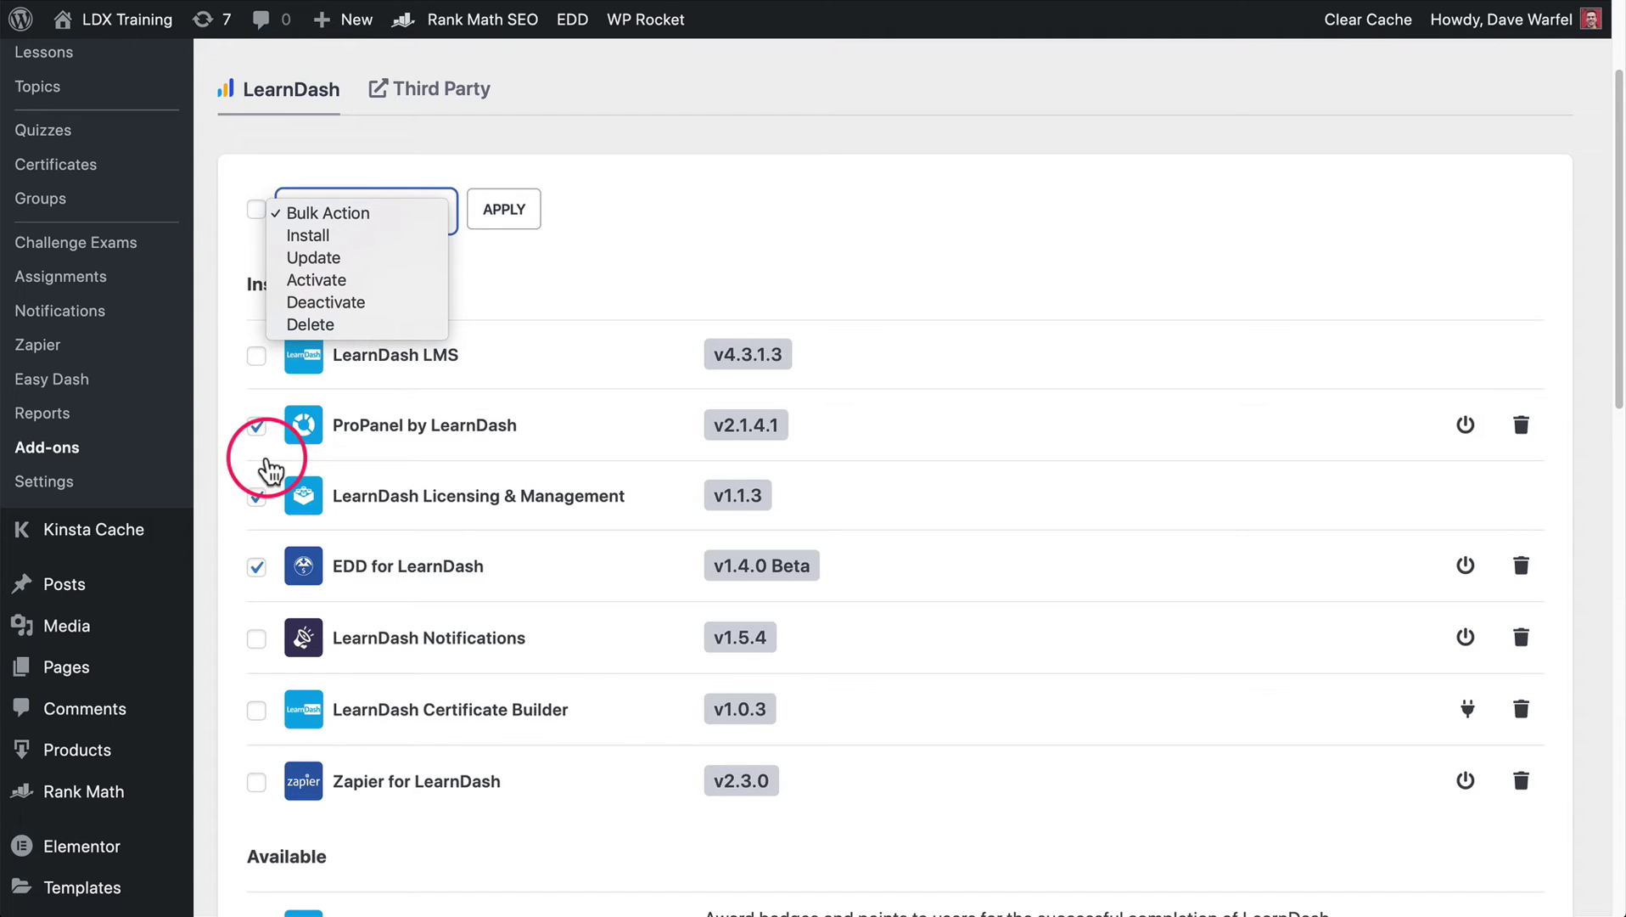
pyautogui.click(658, 240)
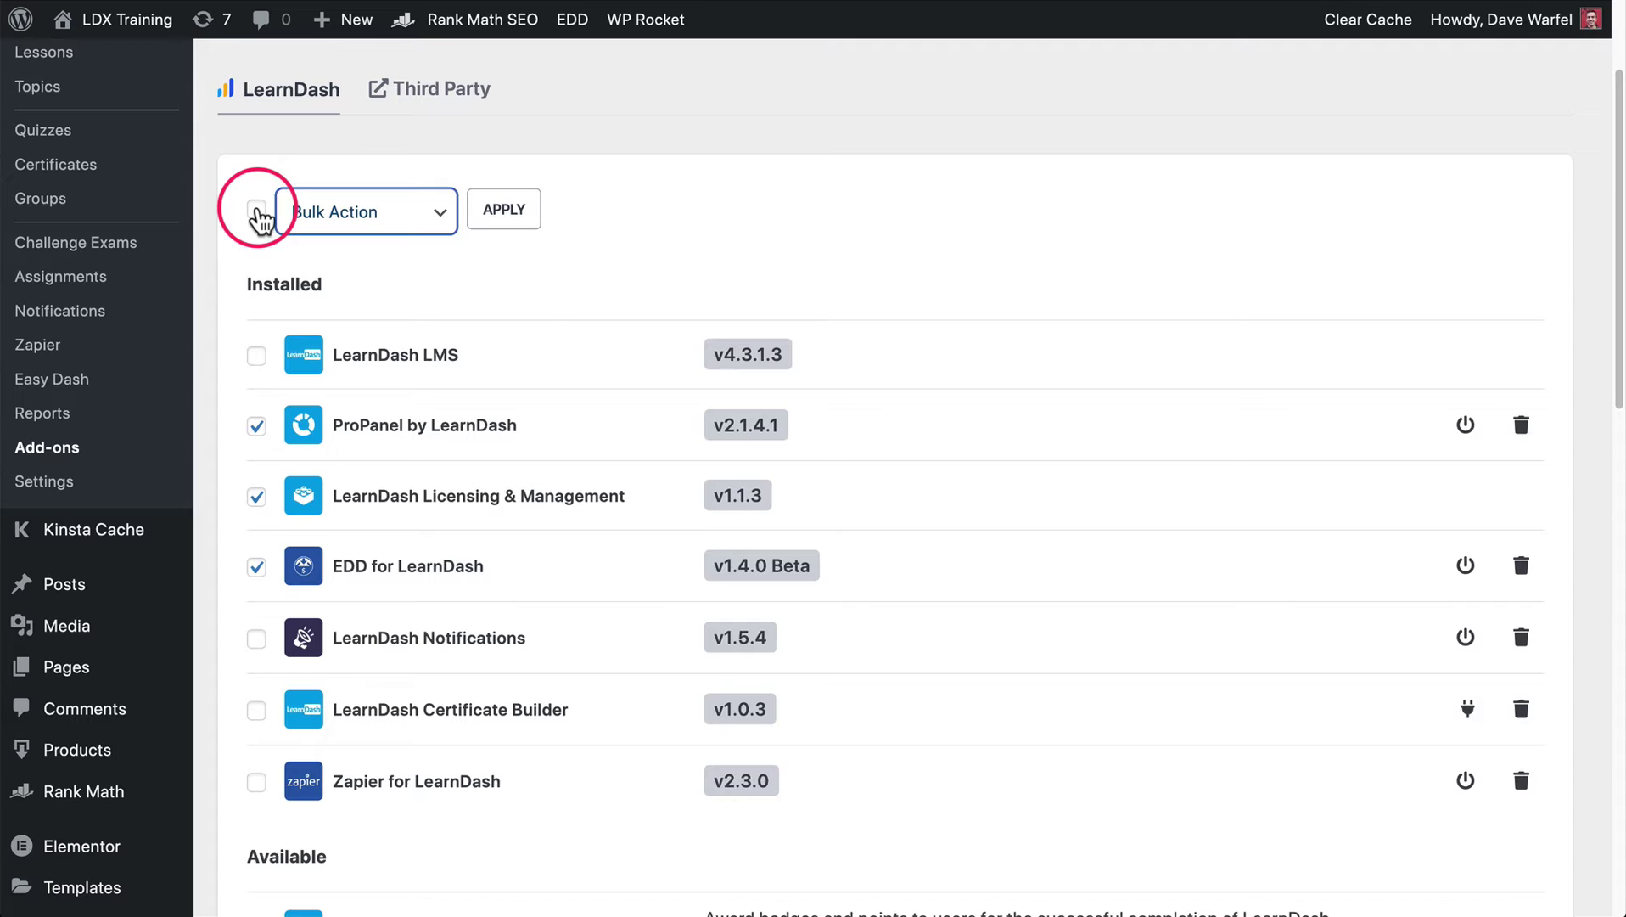
pyautogui.click(256, 211)
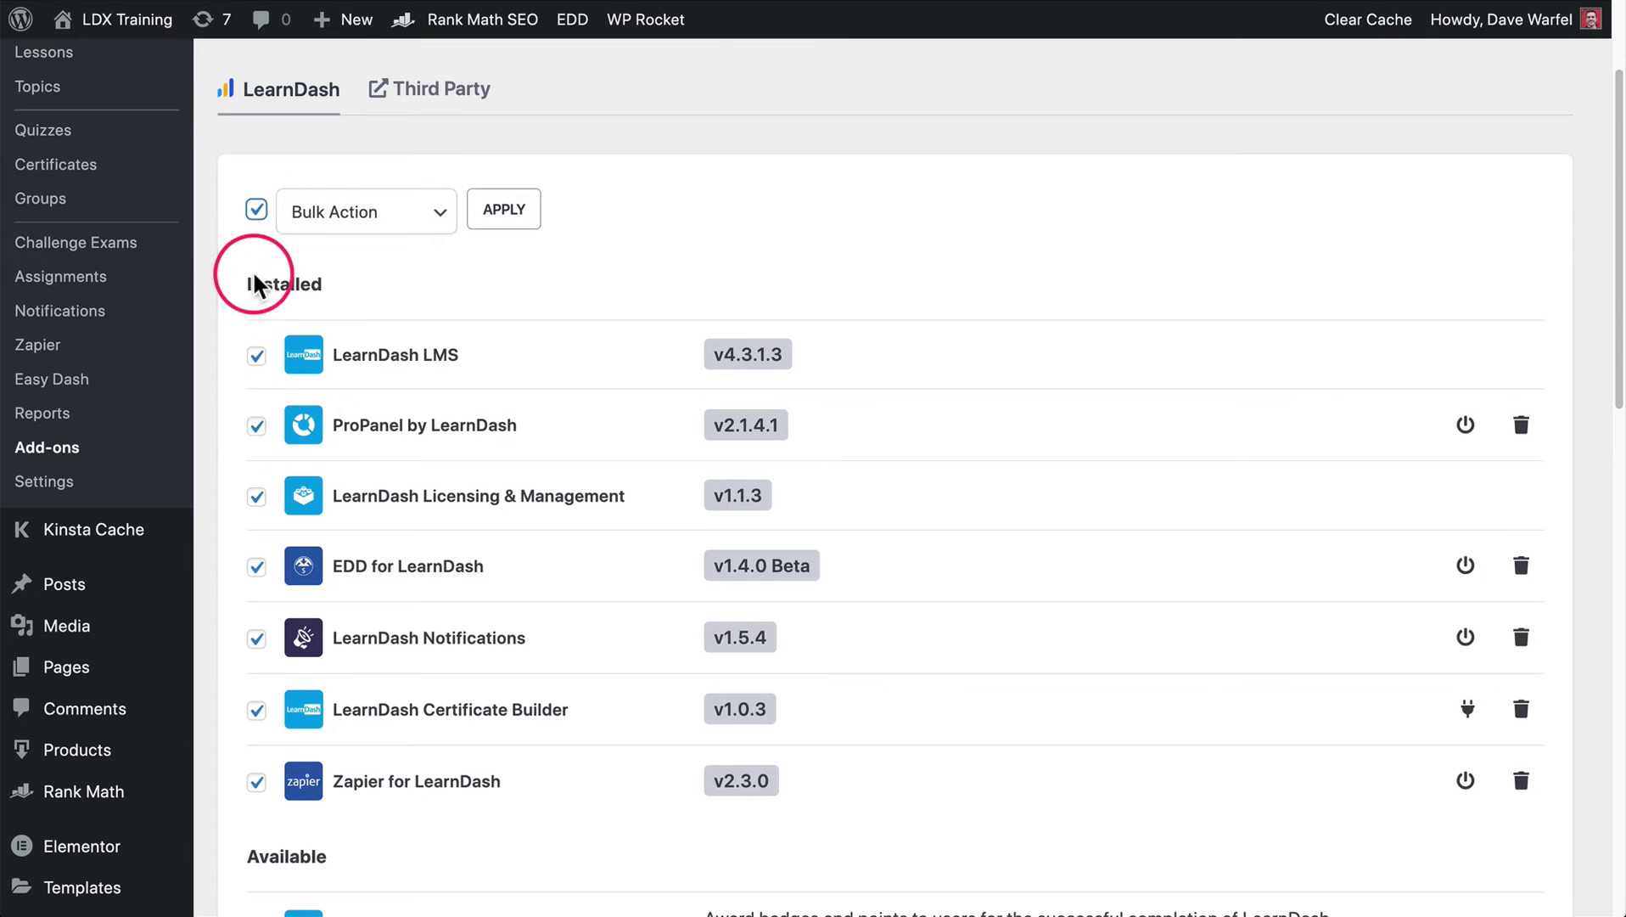
pyautogui.click(257, 211)
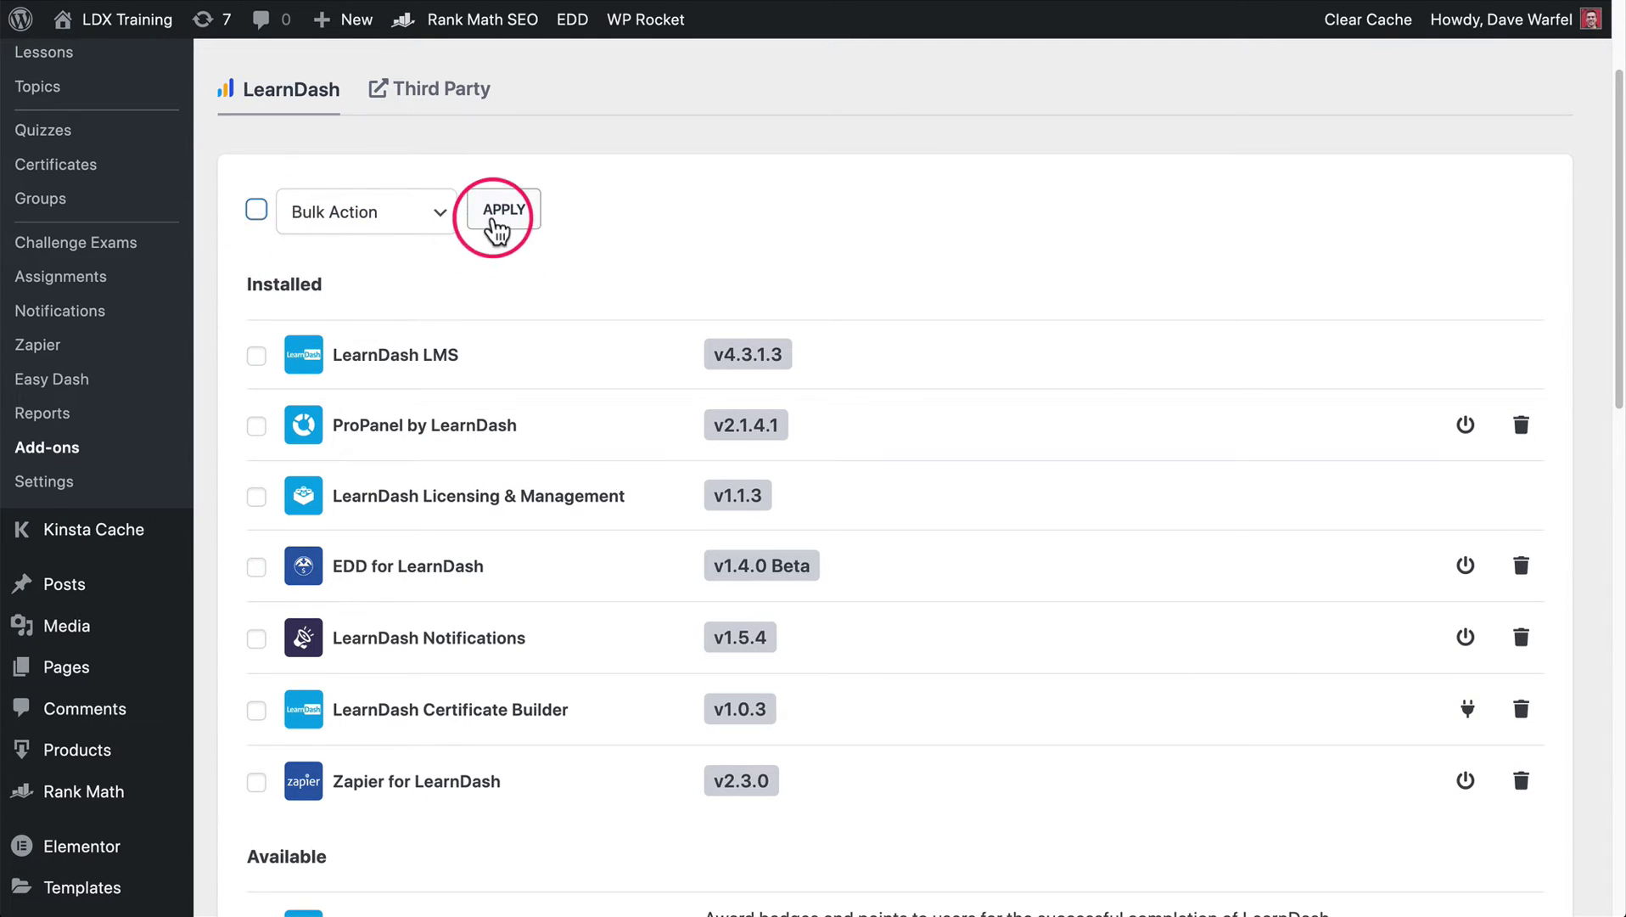
# - Tick ProPanel and Licensing & Management, then choose Install as the bulk action
pyautogui.click(365, 216)
pyautogui.click(257, 355)
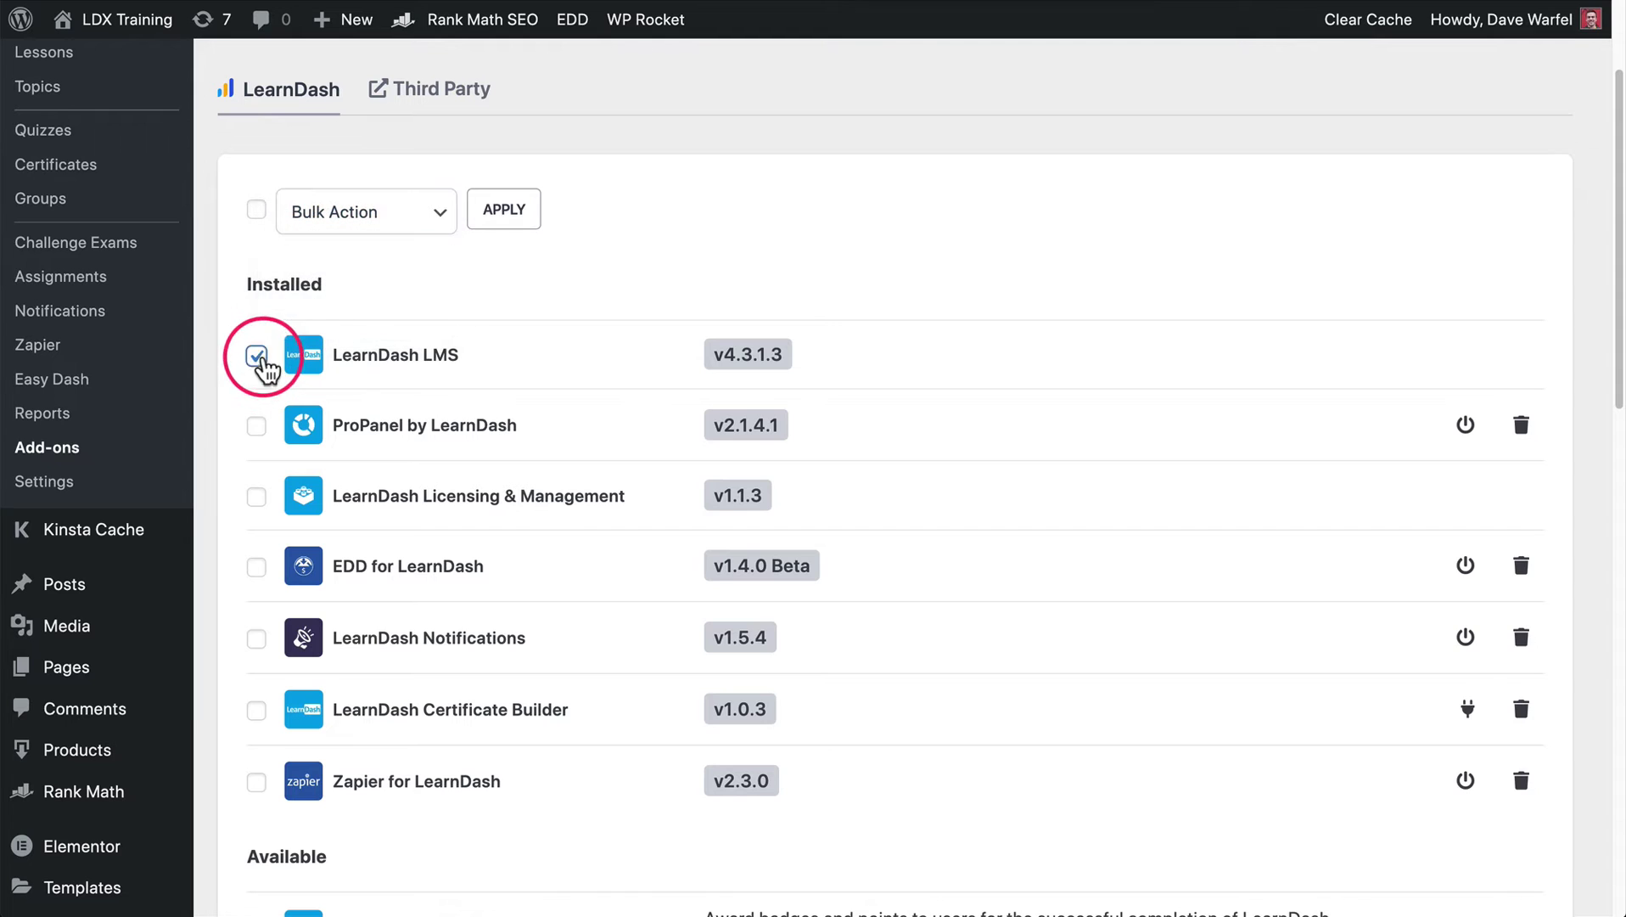
pyautogui.click(254, 425)
pyautogui.click(258, 357)
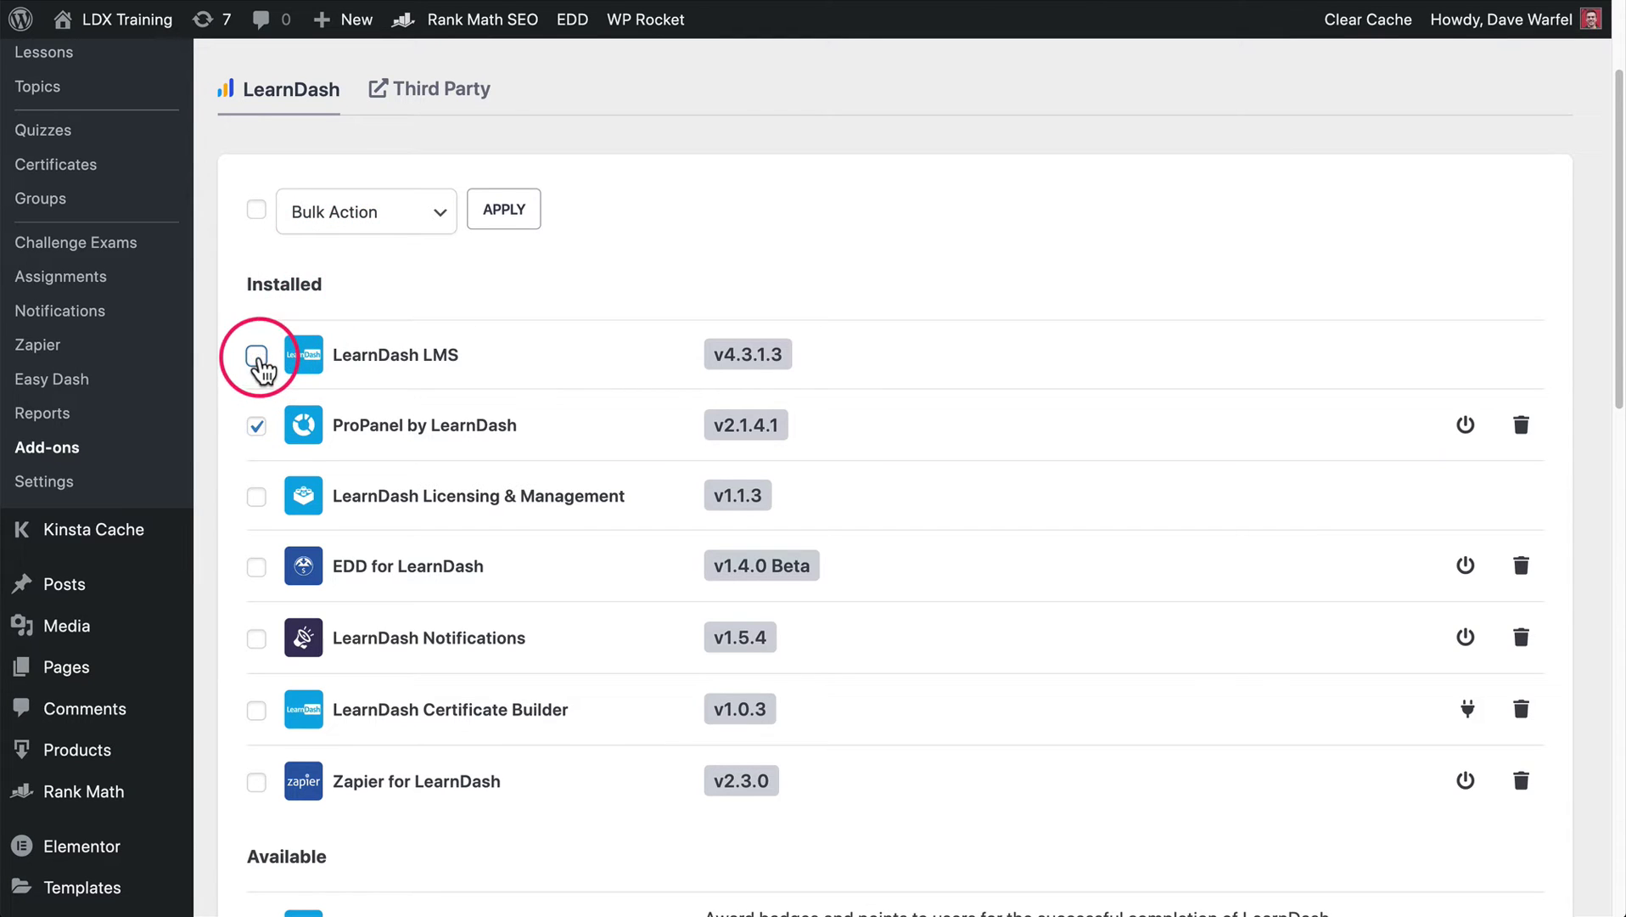
pyautogui.click(256, 496)
pyautogui.click(415, 211)
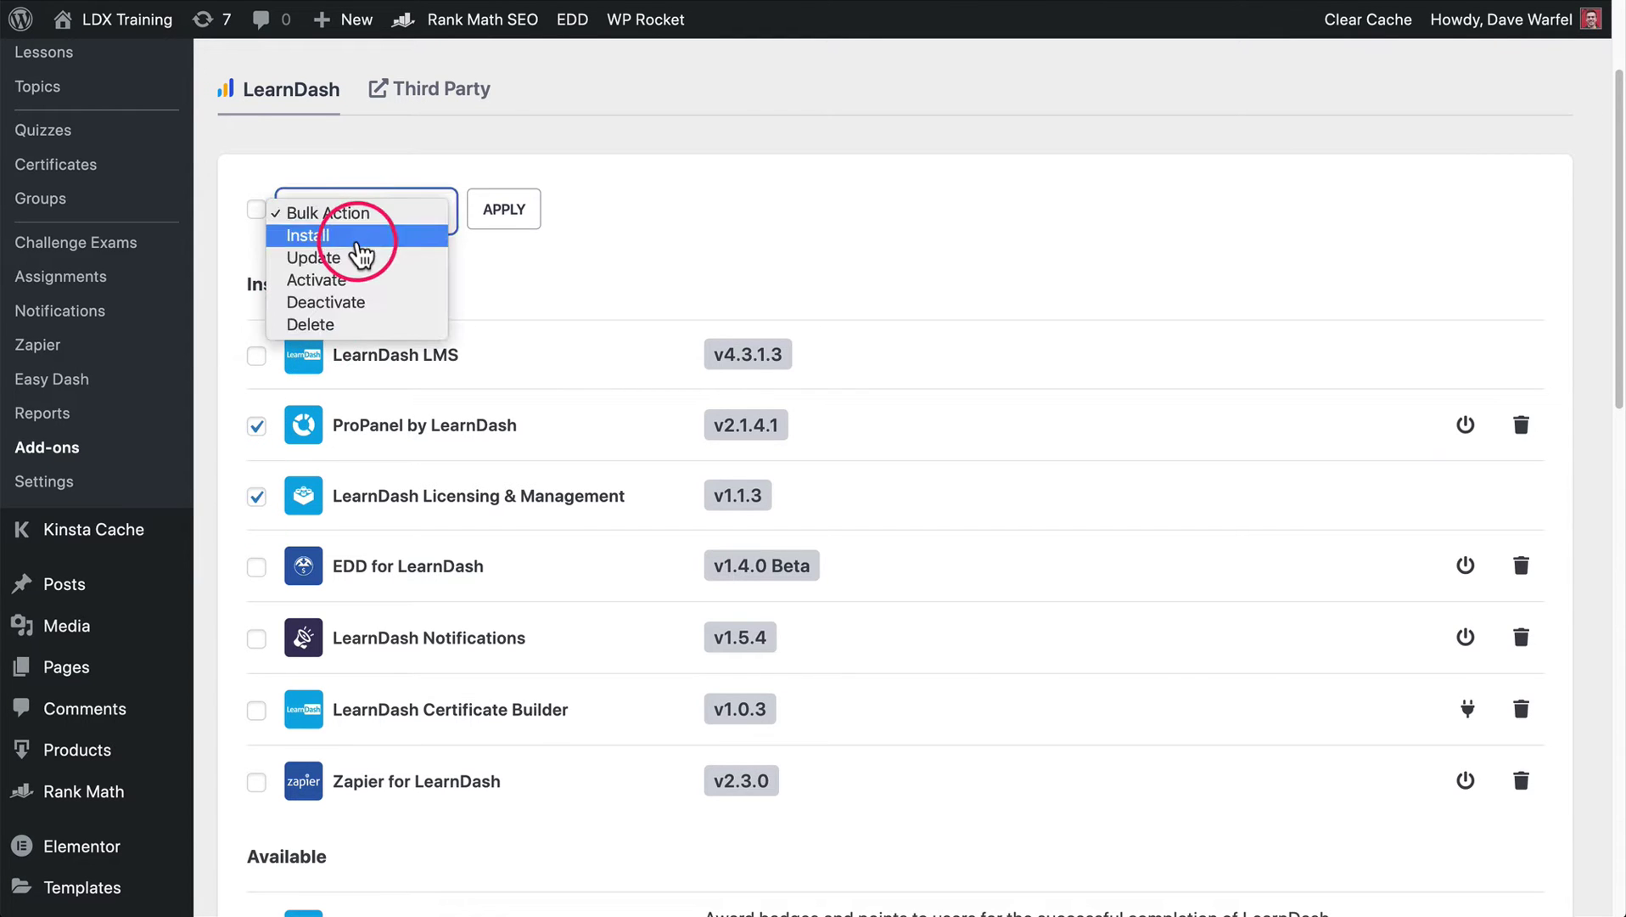
pyautogui.click(357, 241)
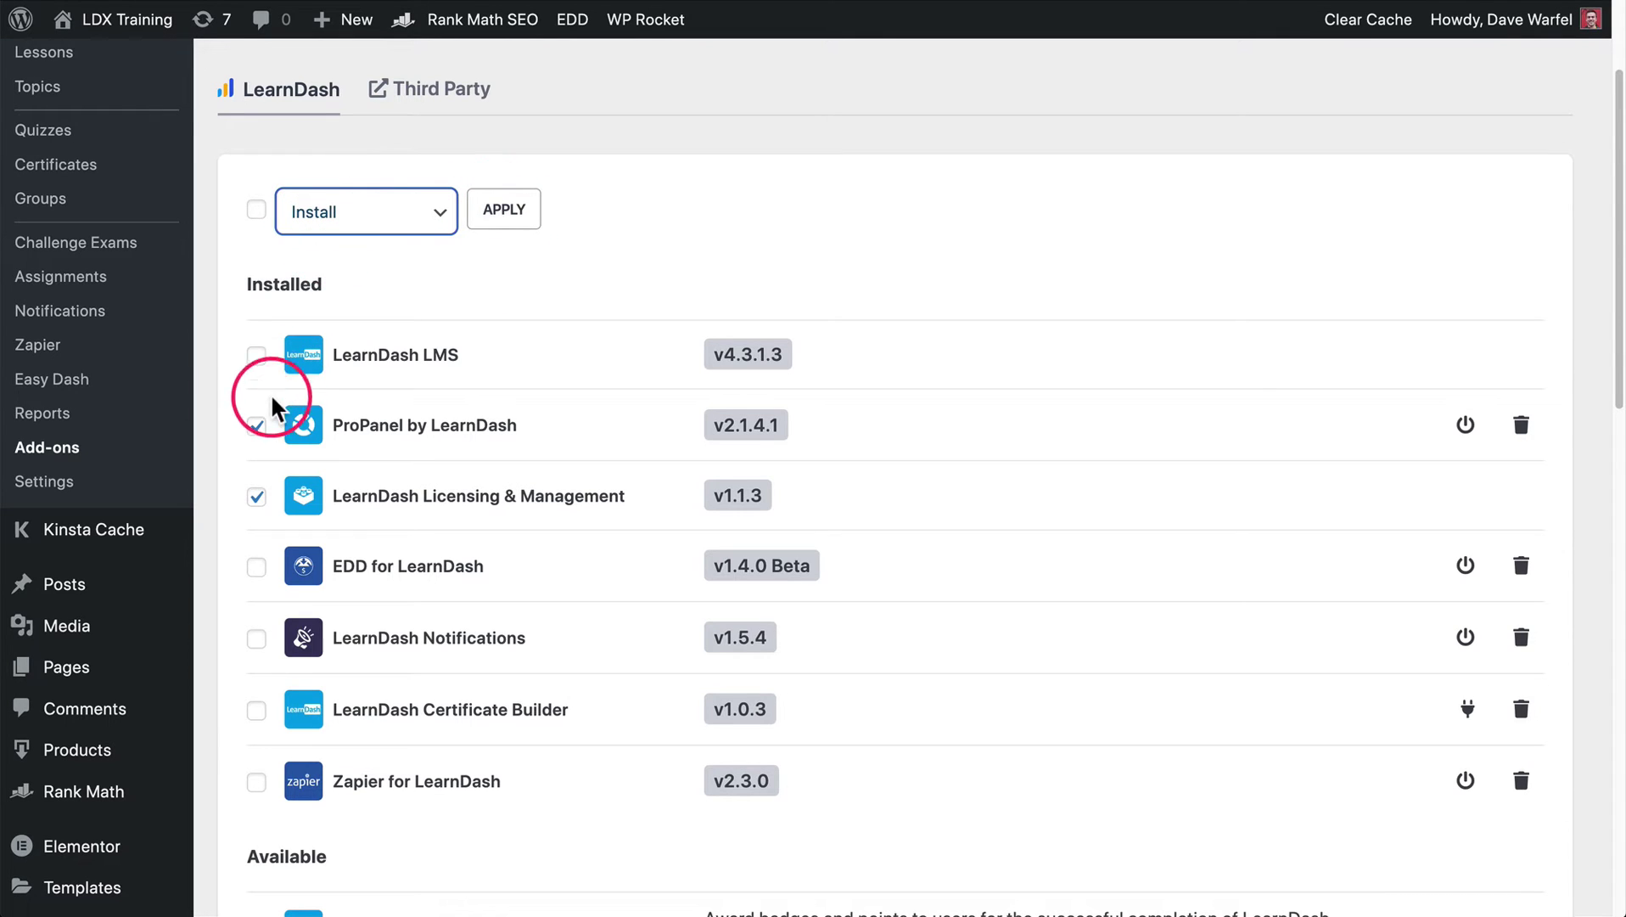
# - Untick ProPanel by LearnDash and highlight the Installed heading text
pyautogui.click(256, 425)
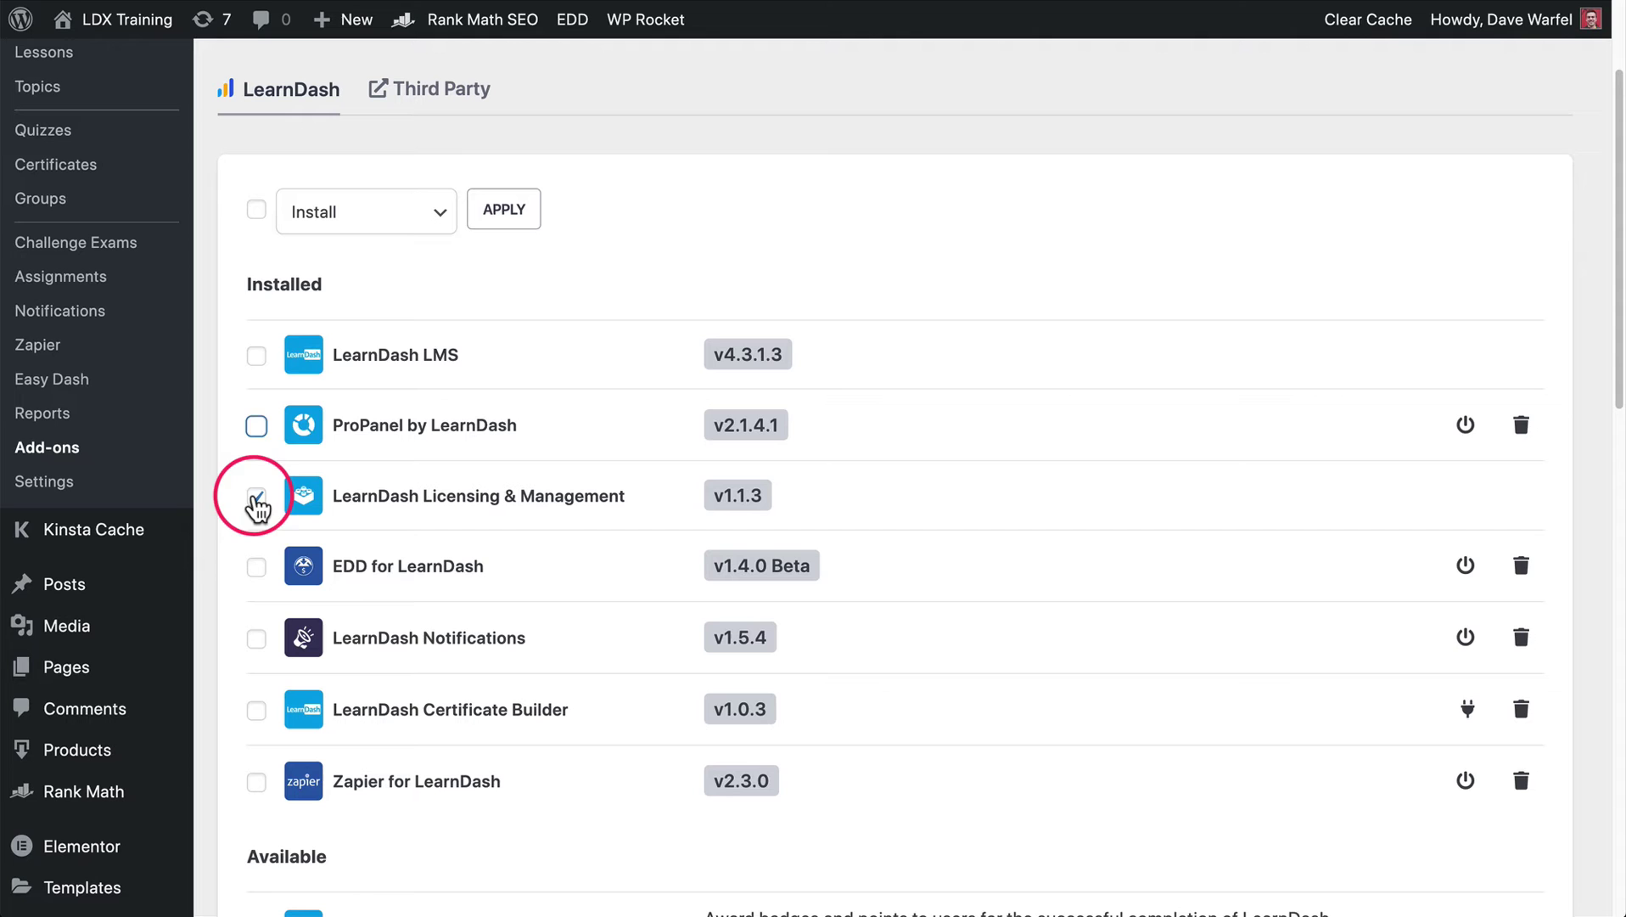
pyautogui.moveTo(247, 287); pyautogui.dragTo(344, 297)
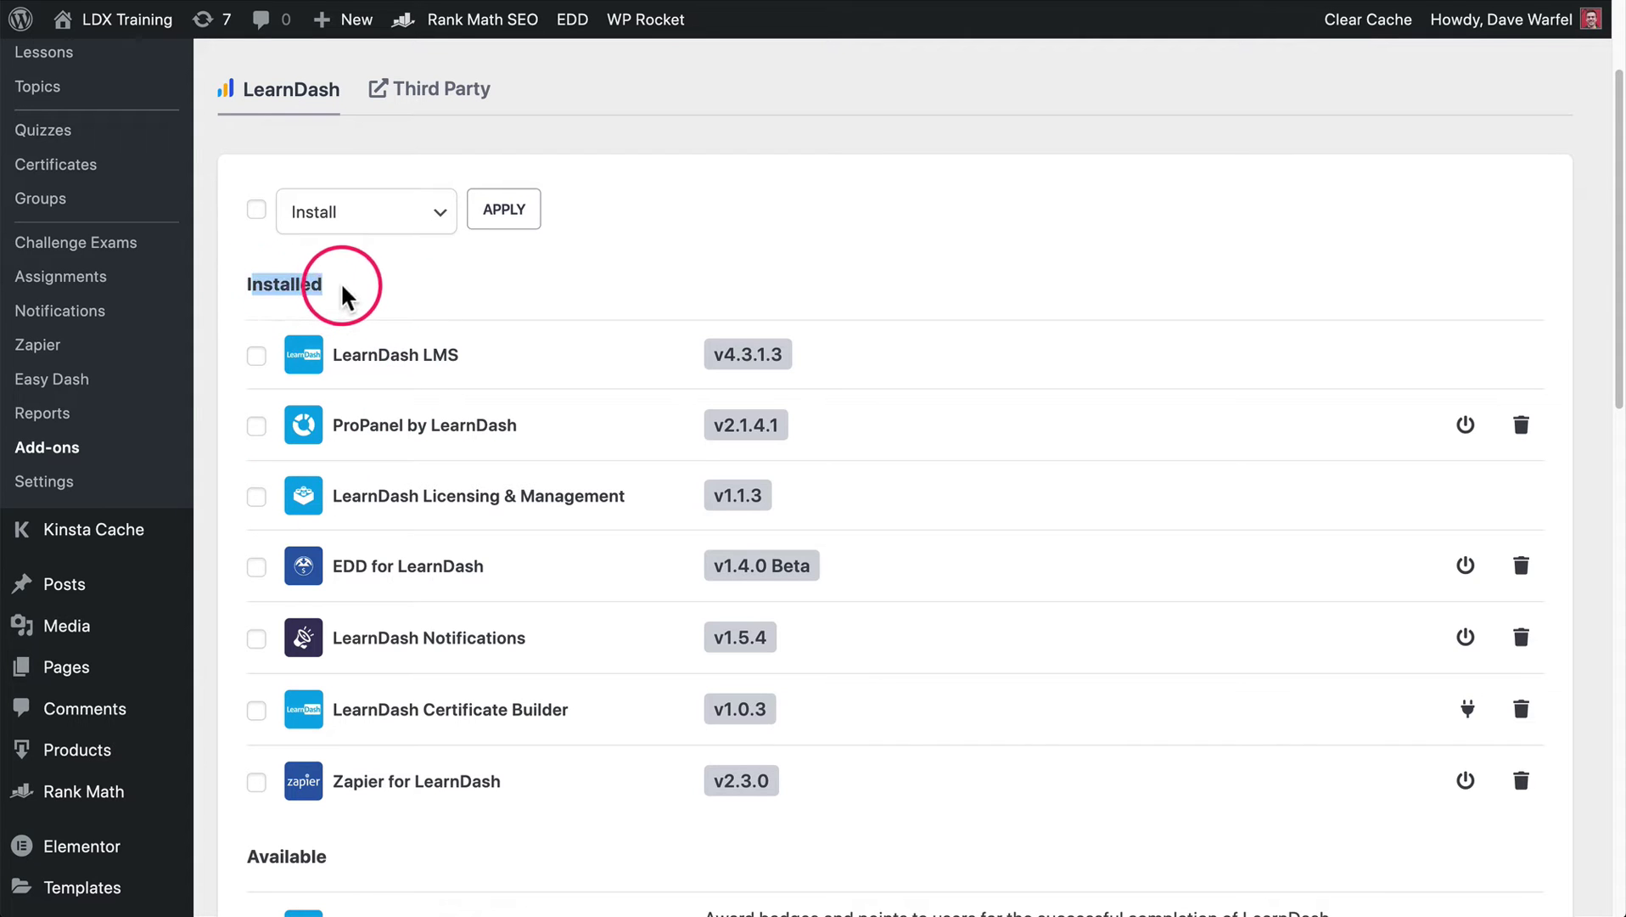
pyautogui.click(265, 285)
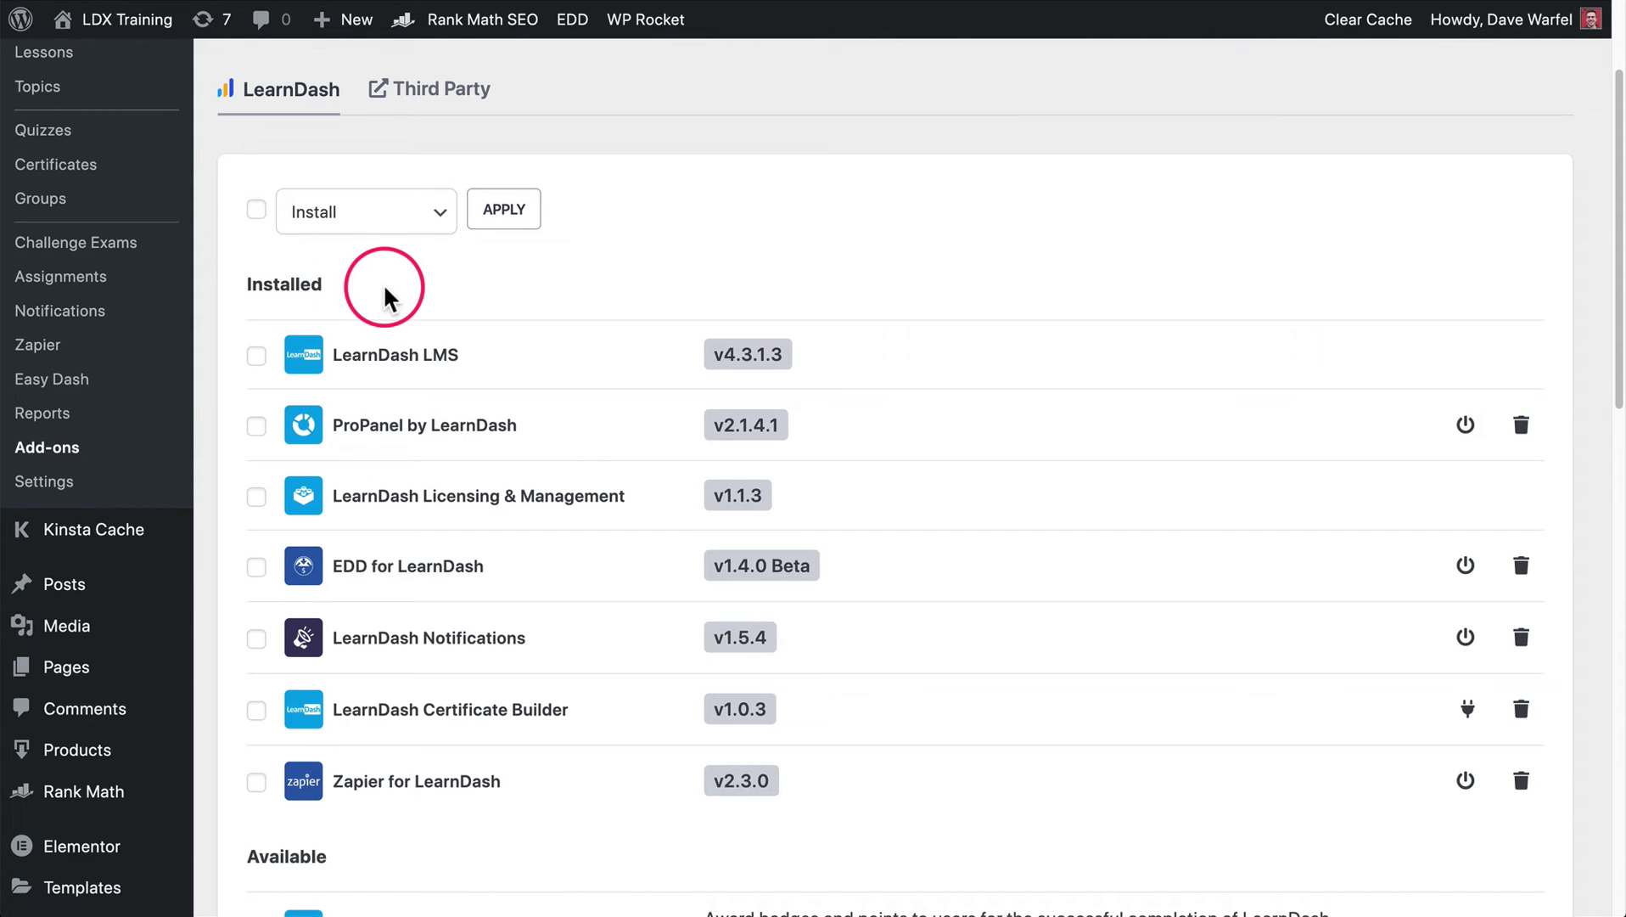
pyautogui.scroll(-6, 391, 312)
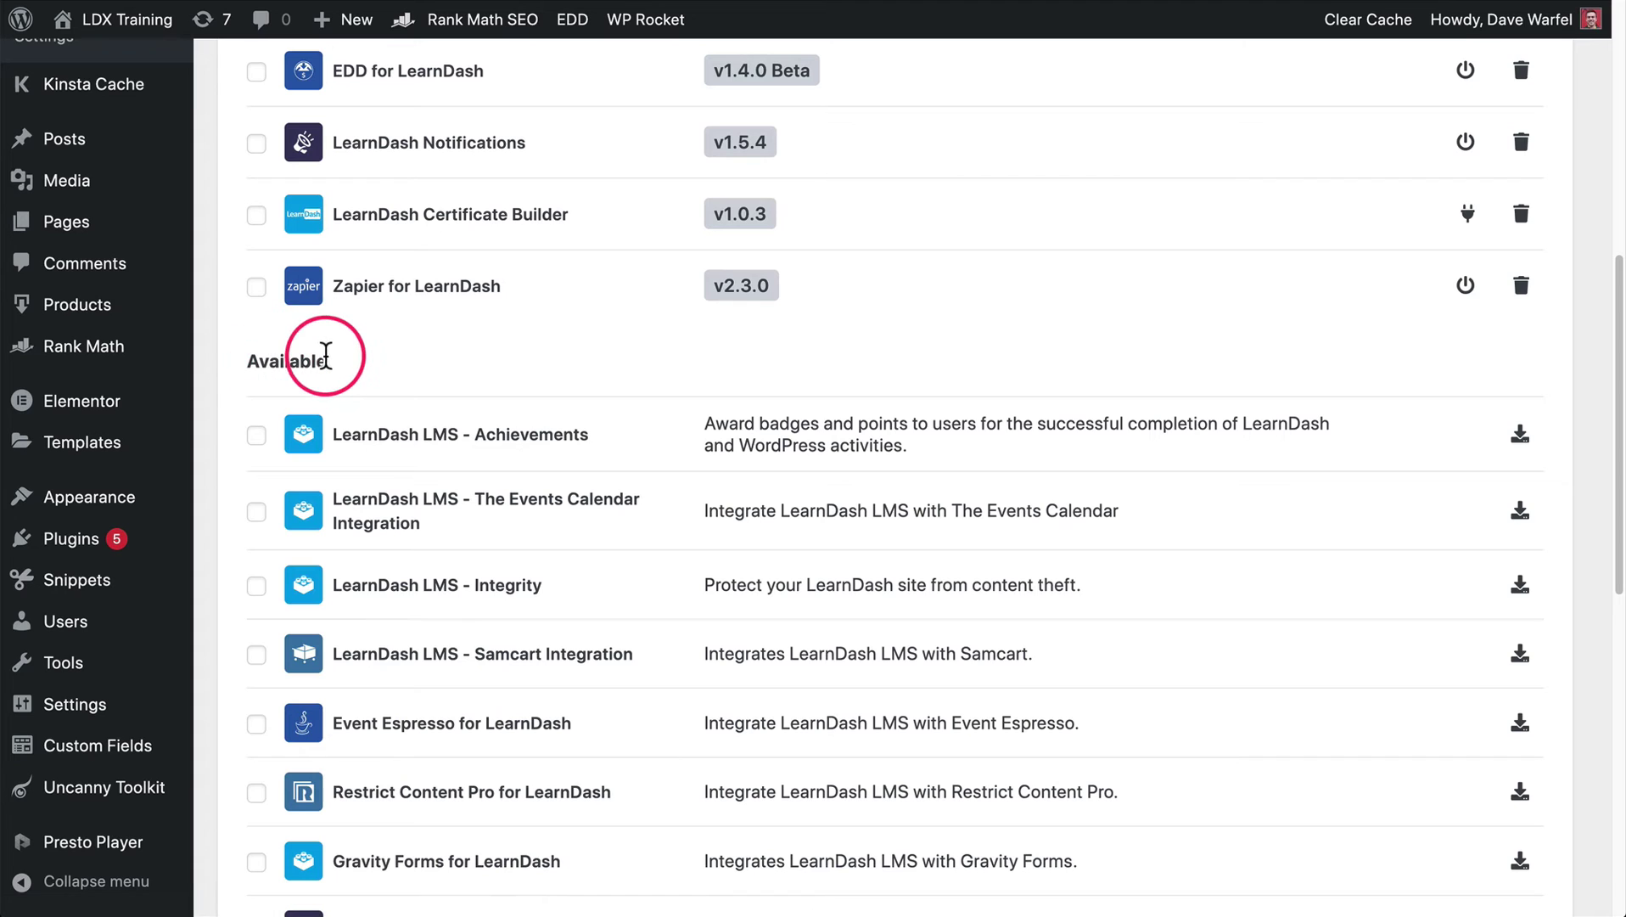
pyautogui.scroll(-1, 399, 382)
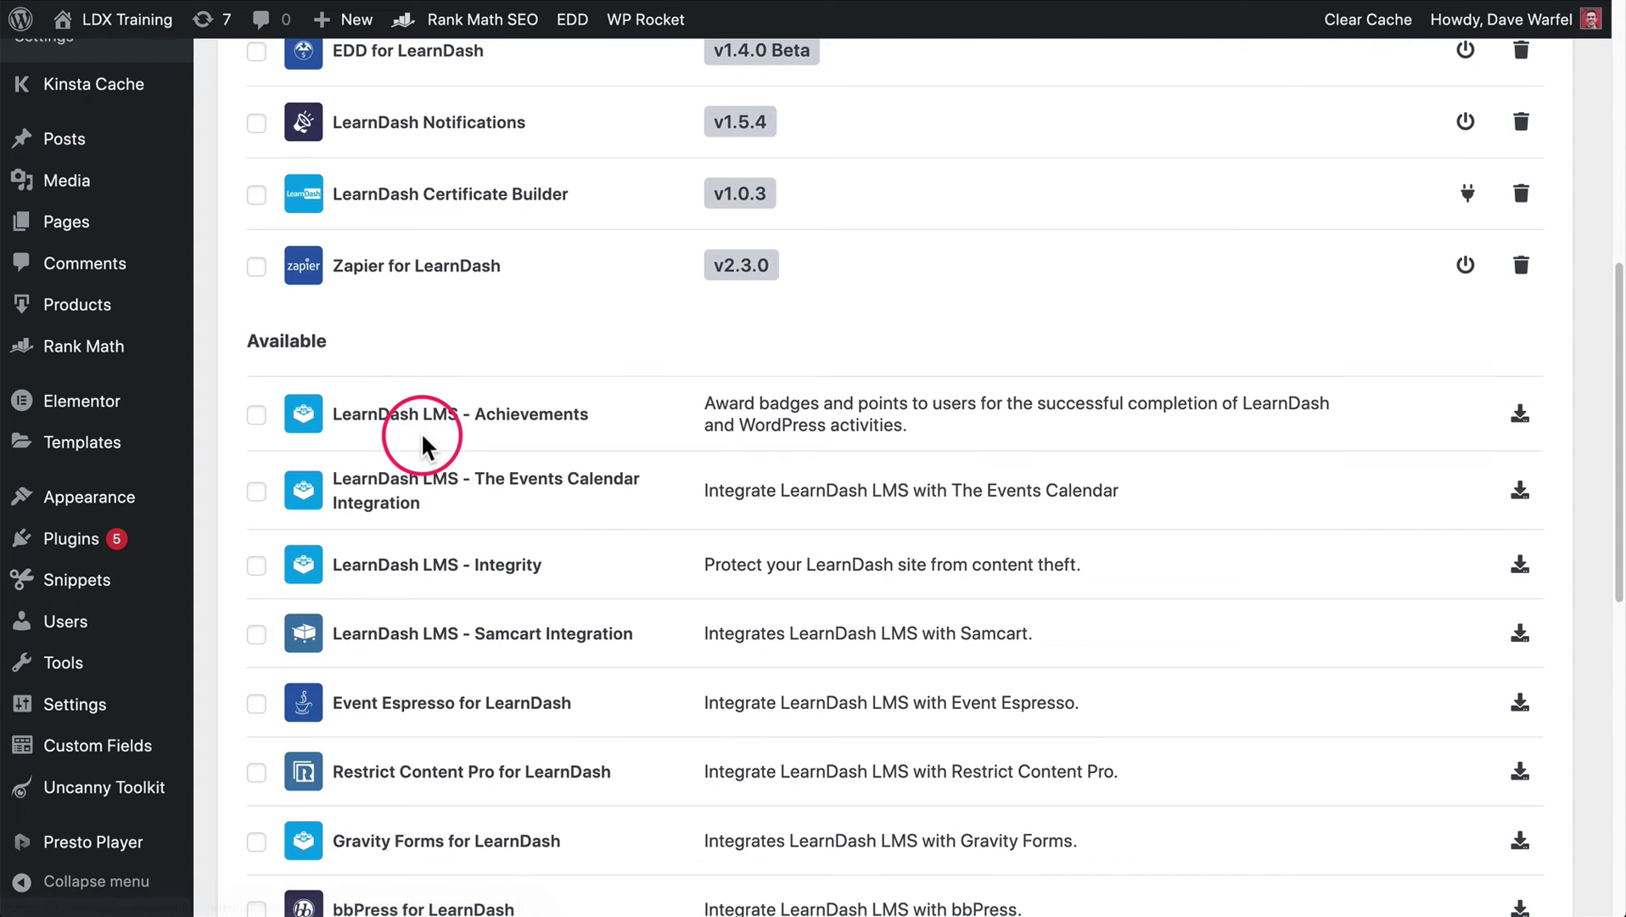
pyautogui.scroll(-6, 422, 437)
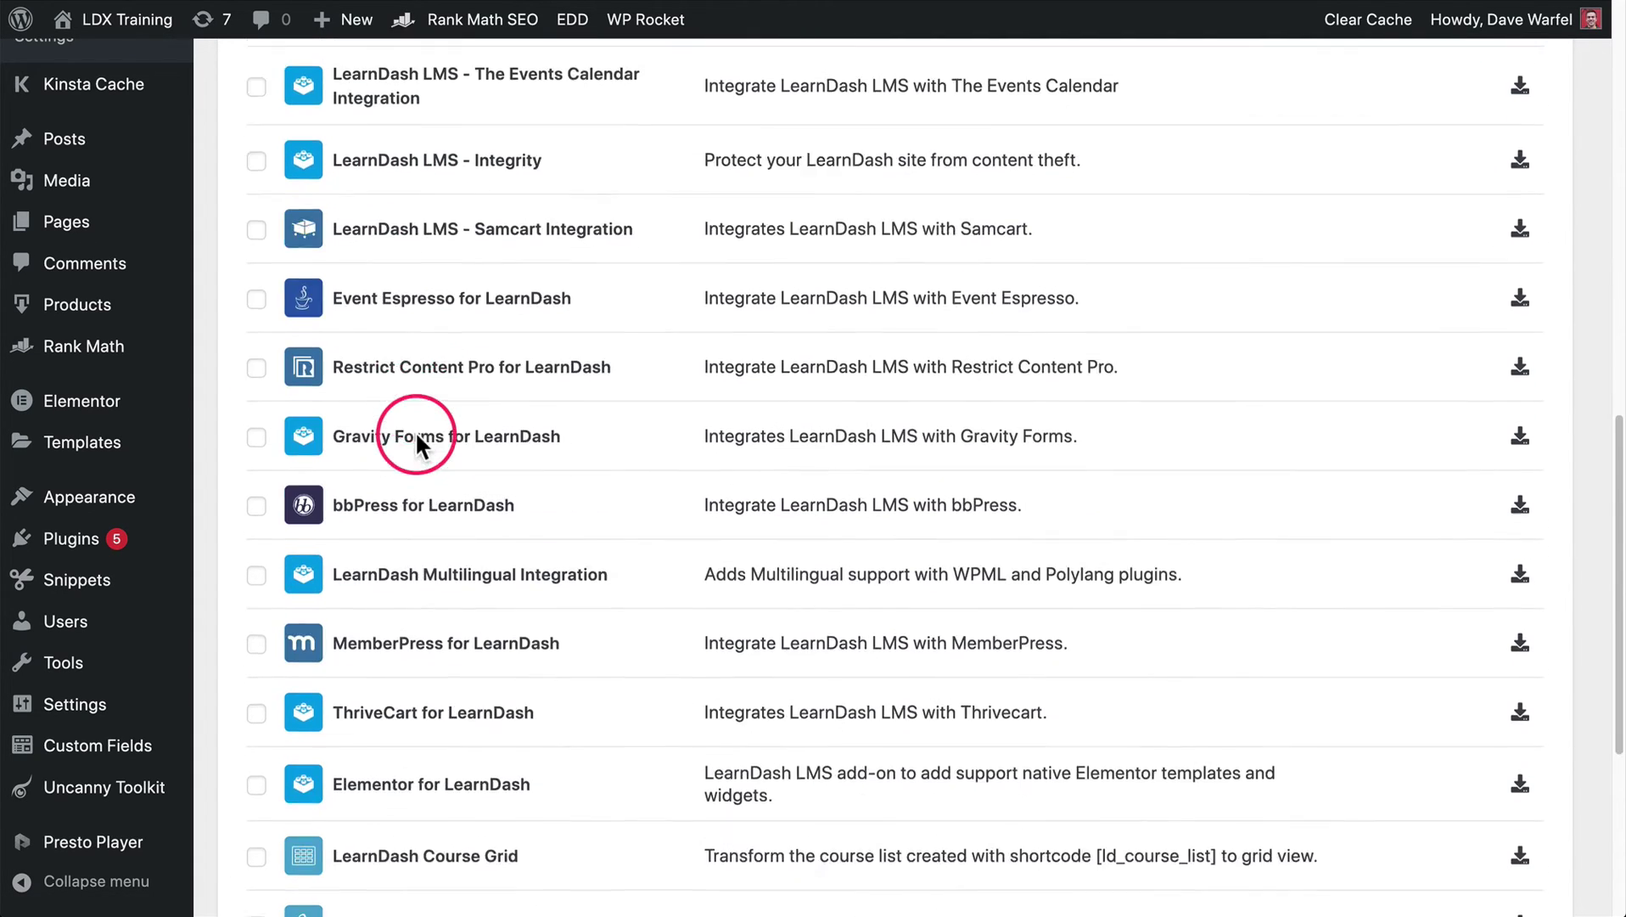
pyautogui.scroll(-2, 421, 442)
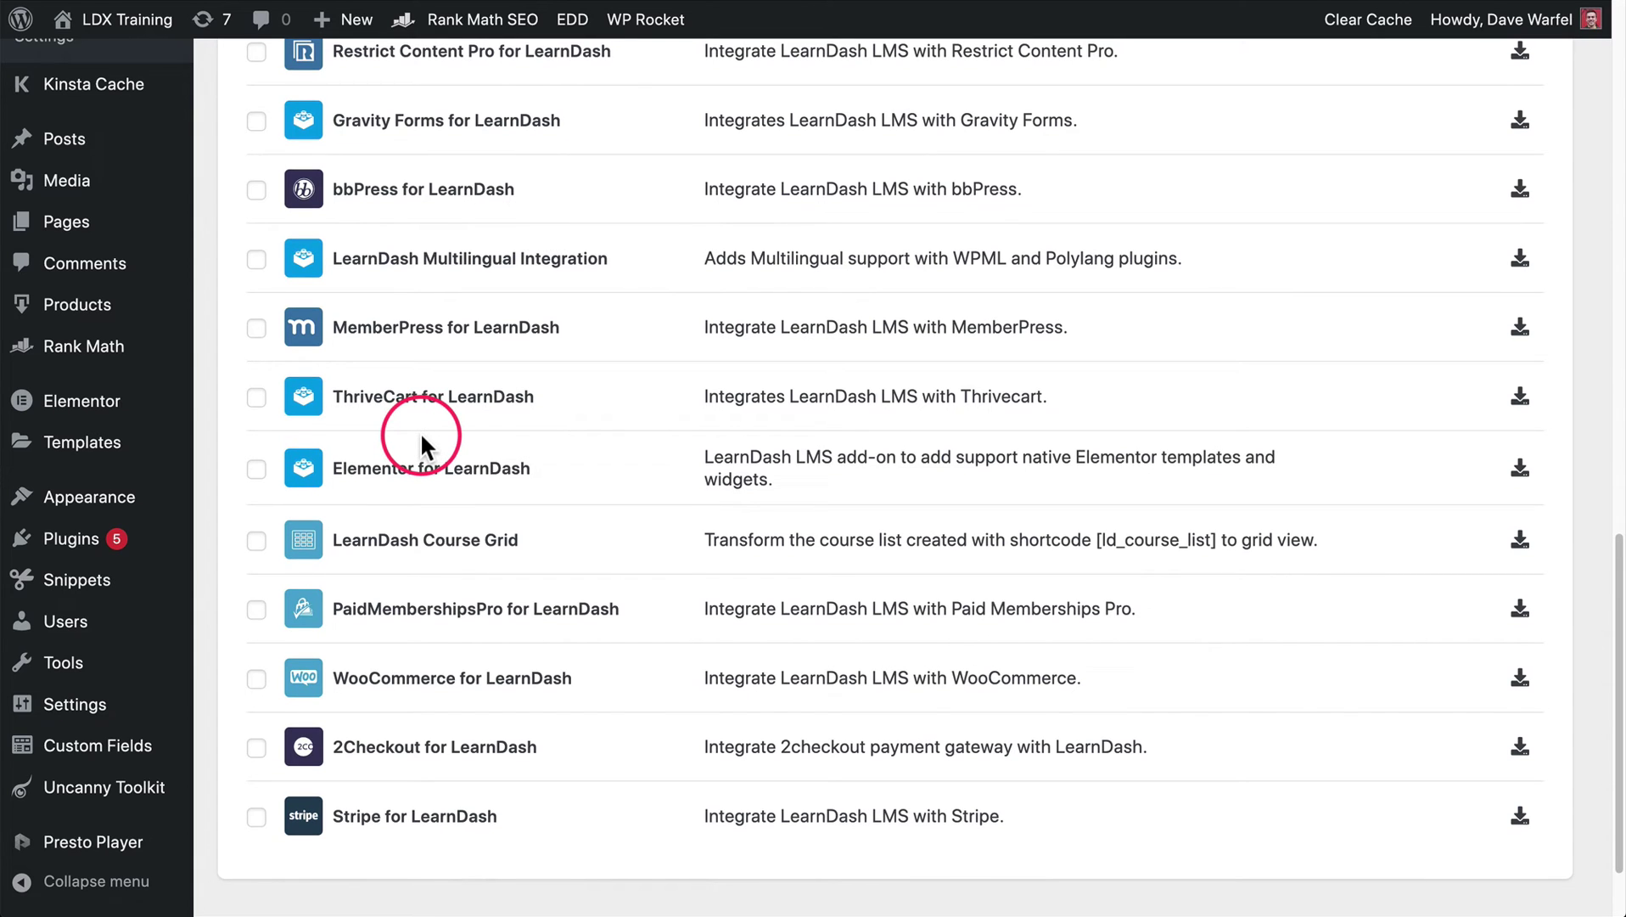
pyautogui.scroll(5, 420, 437)
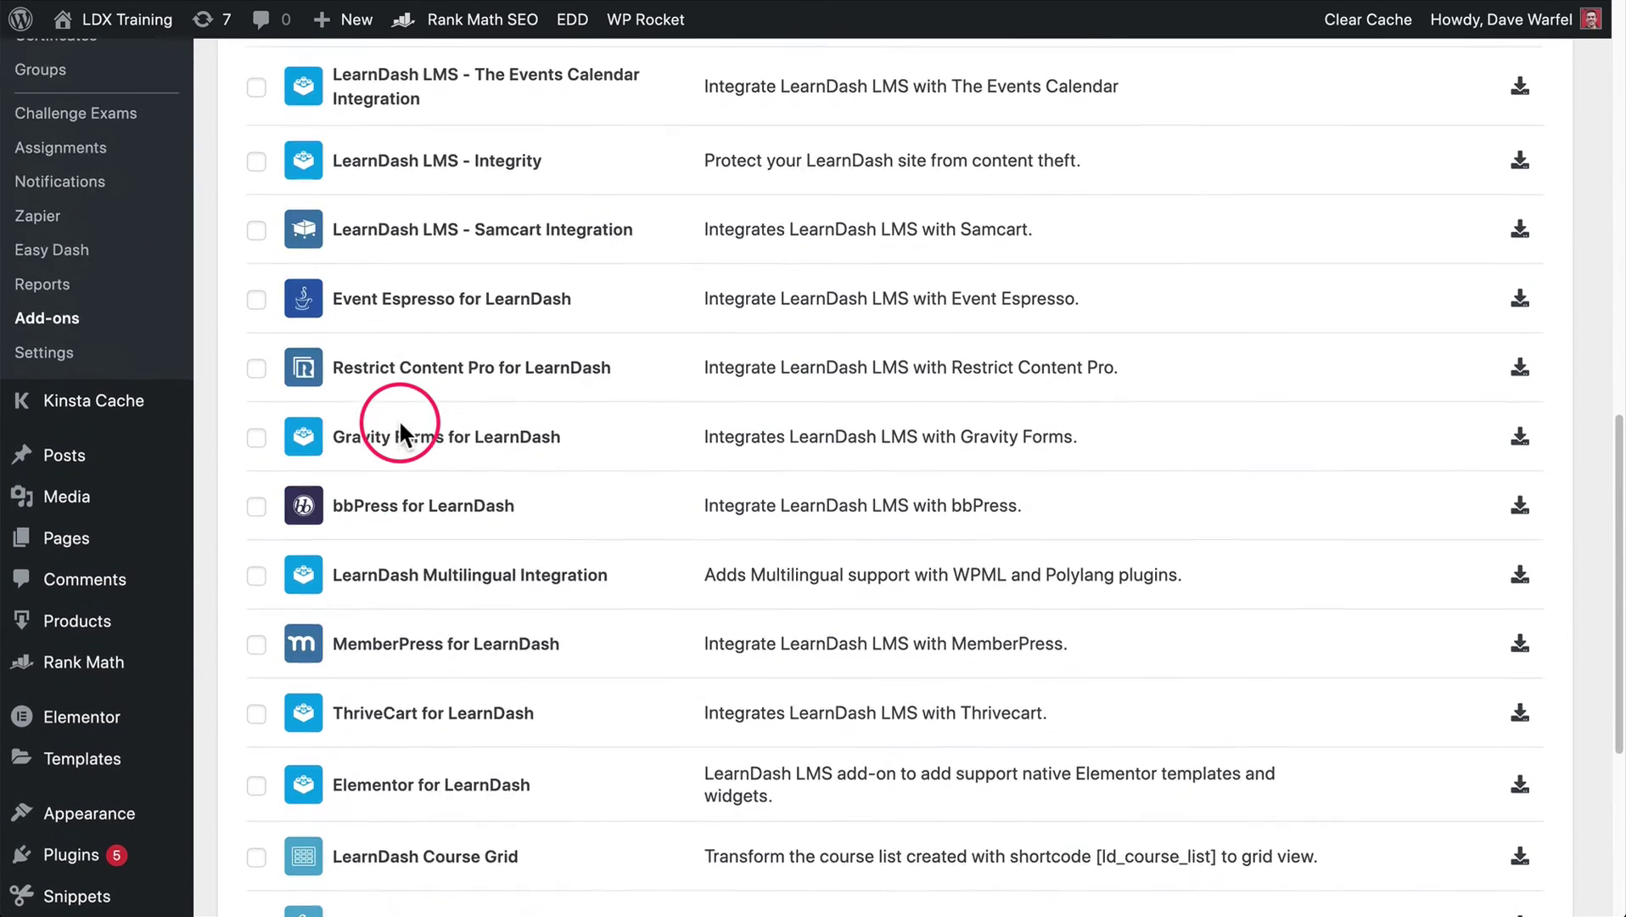
pyautogui.scroll(2, 414, 435)
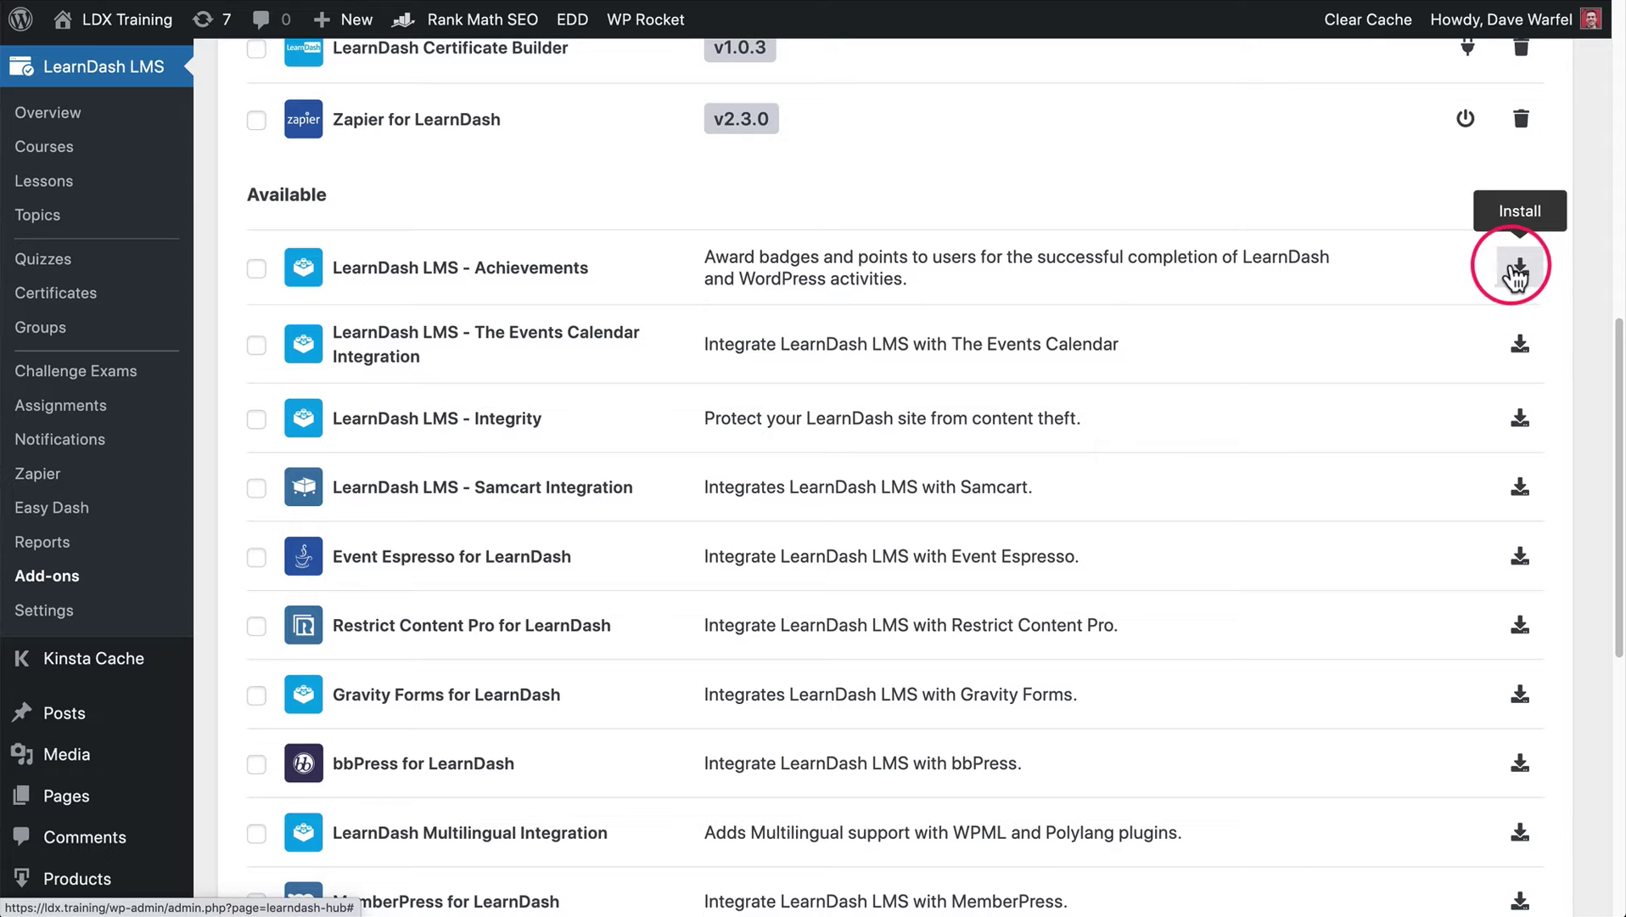
# - Deactivate the Zapier for LearnDash add-on and reset the bulk action to Bulk Action
pyautogui.scroll(3, 951, 435)
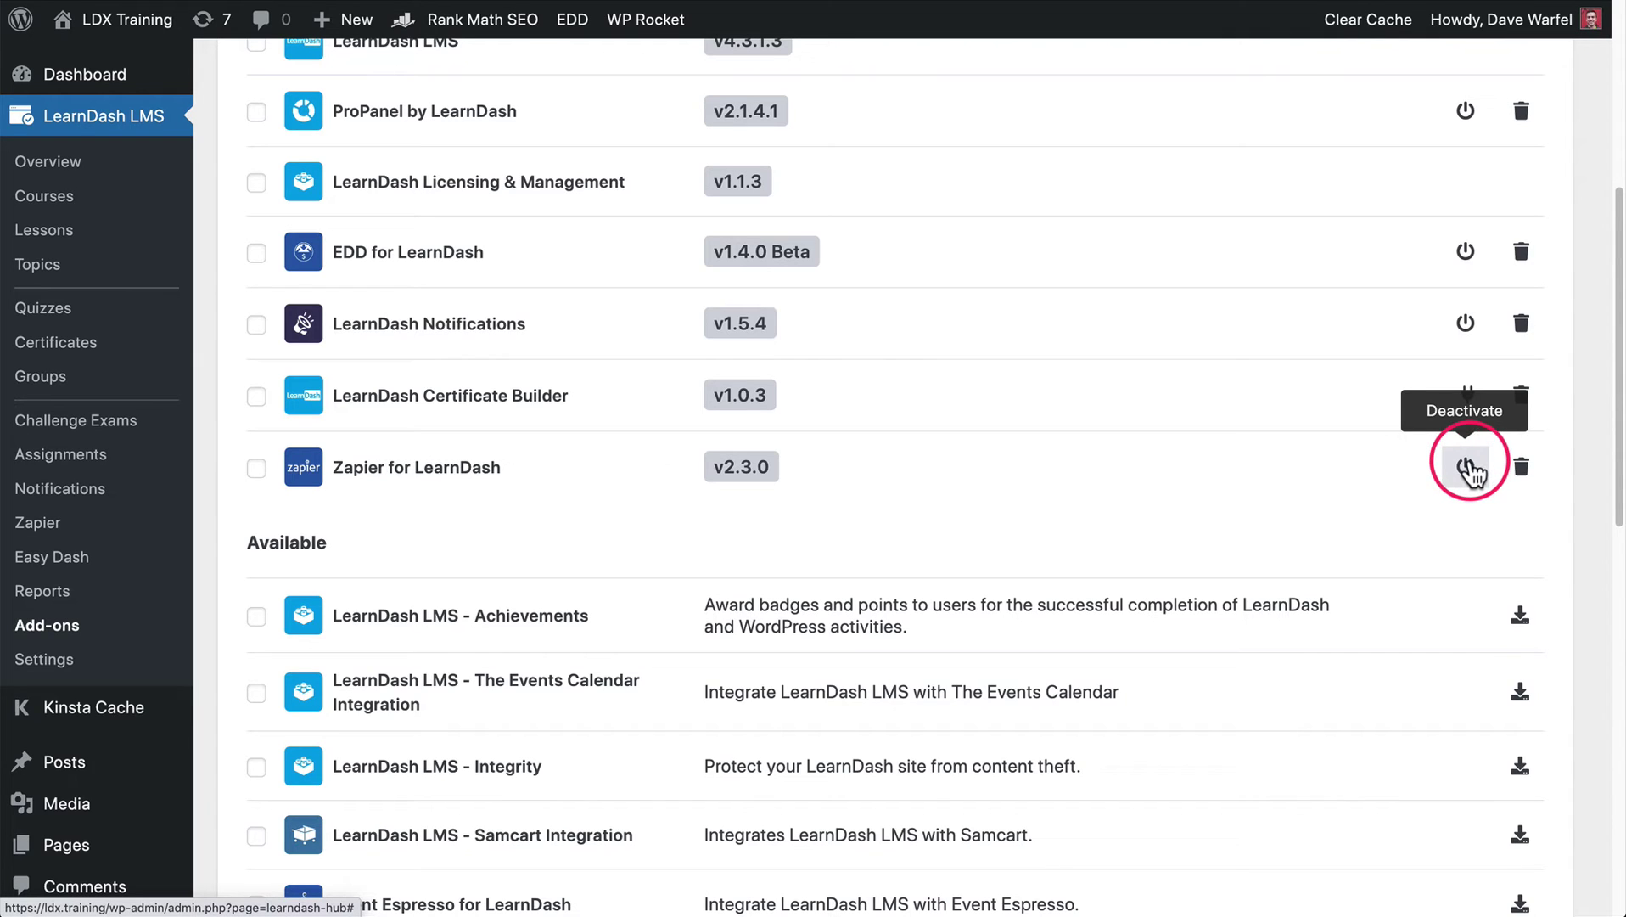
pyautogui.click(1466, 465)
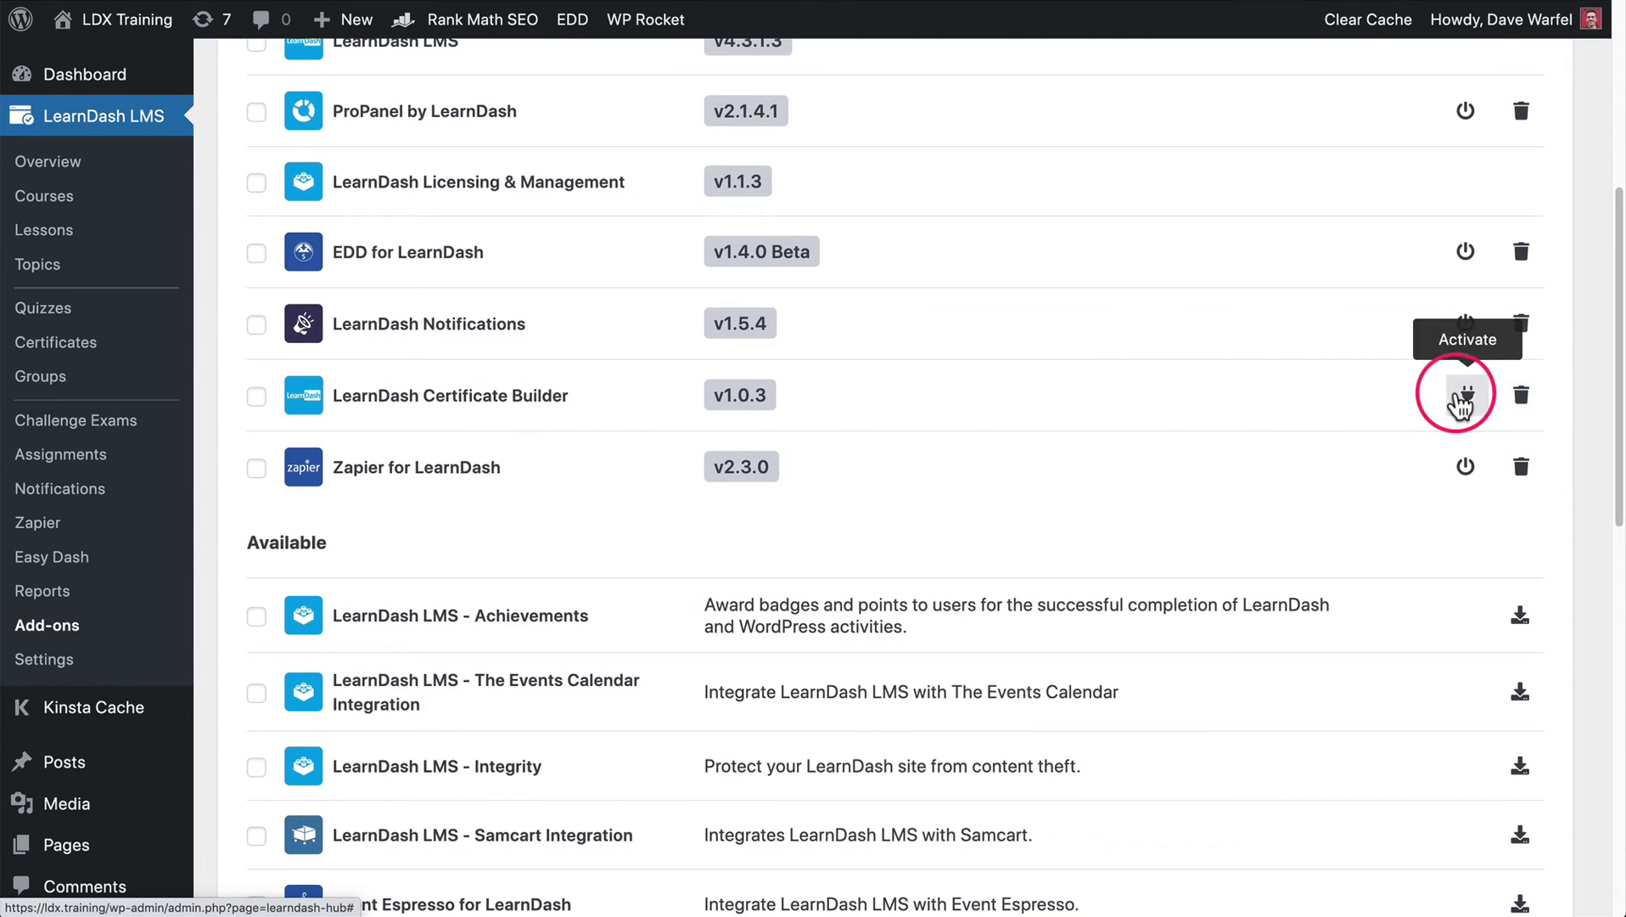
pyautogui.scroll(1, 498, 467)
pyautogui.scroll(3, 497, 467)
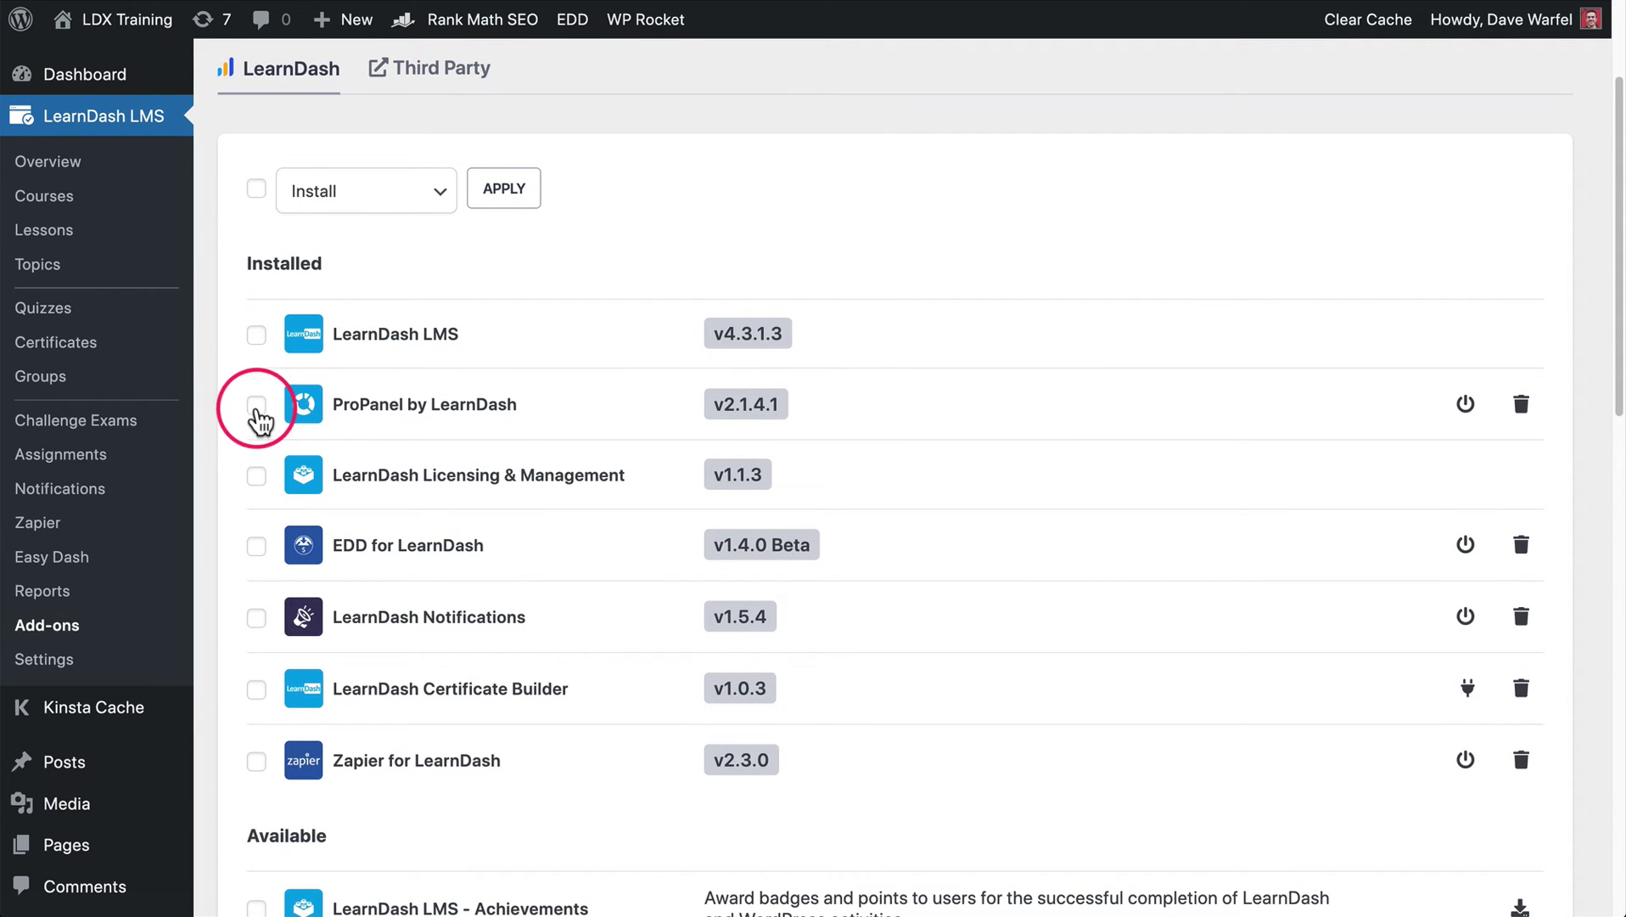
pyautogui.click(372, 195)
pyautogui.click(376, 172)
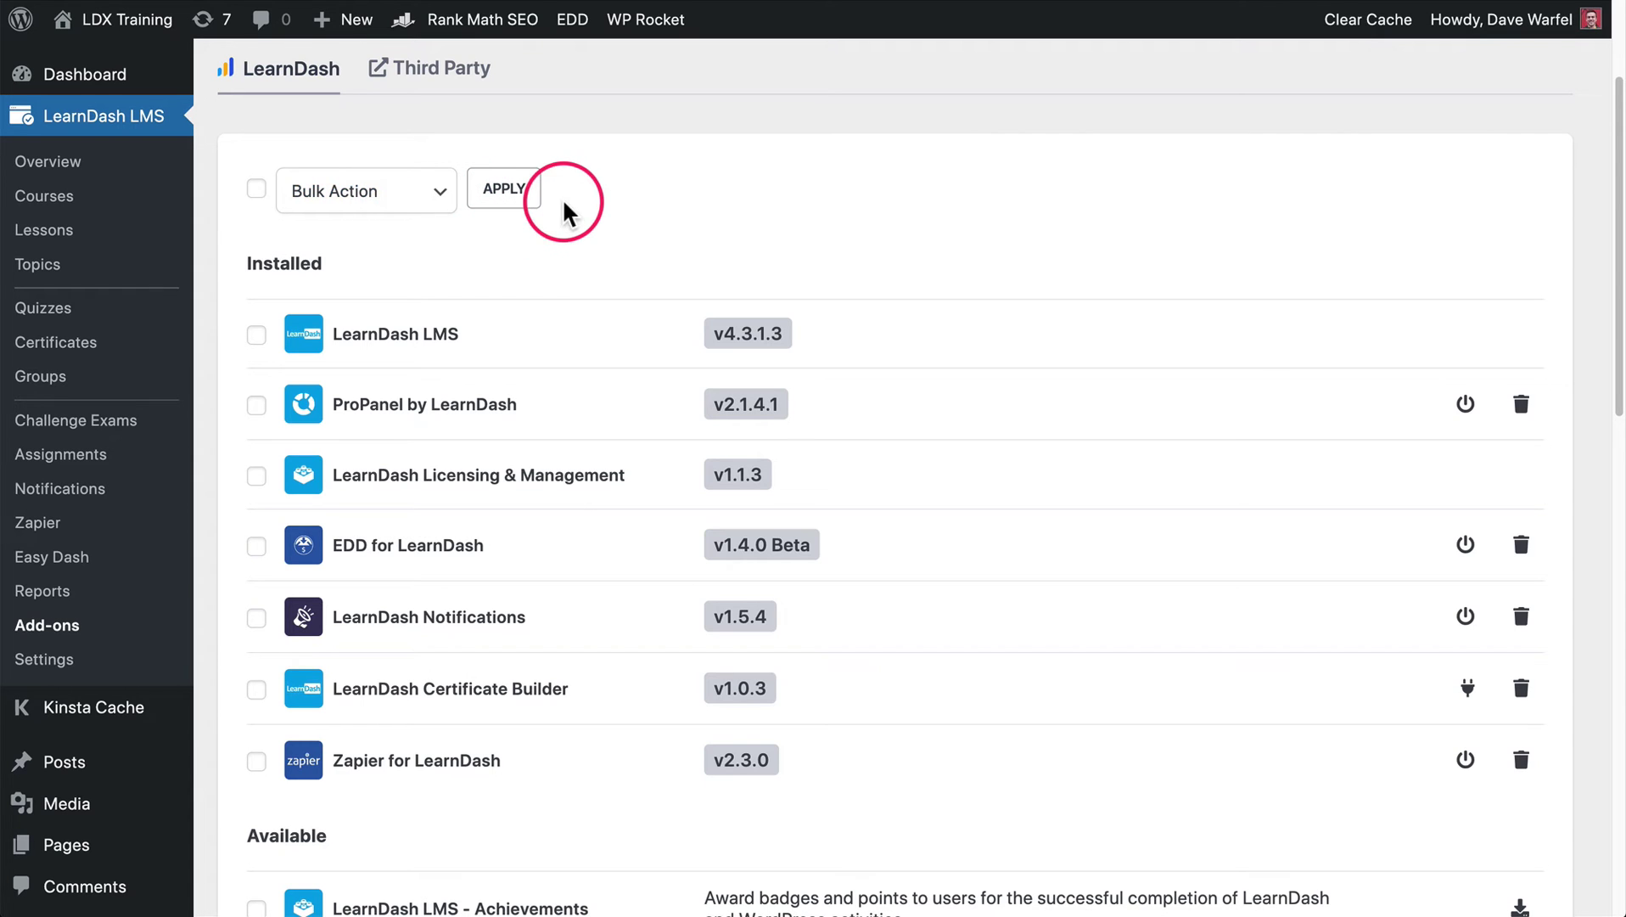
pyautogui.scroll(-1, 662, 420)
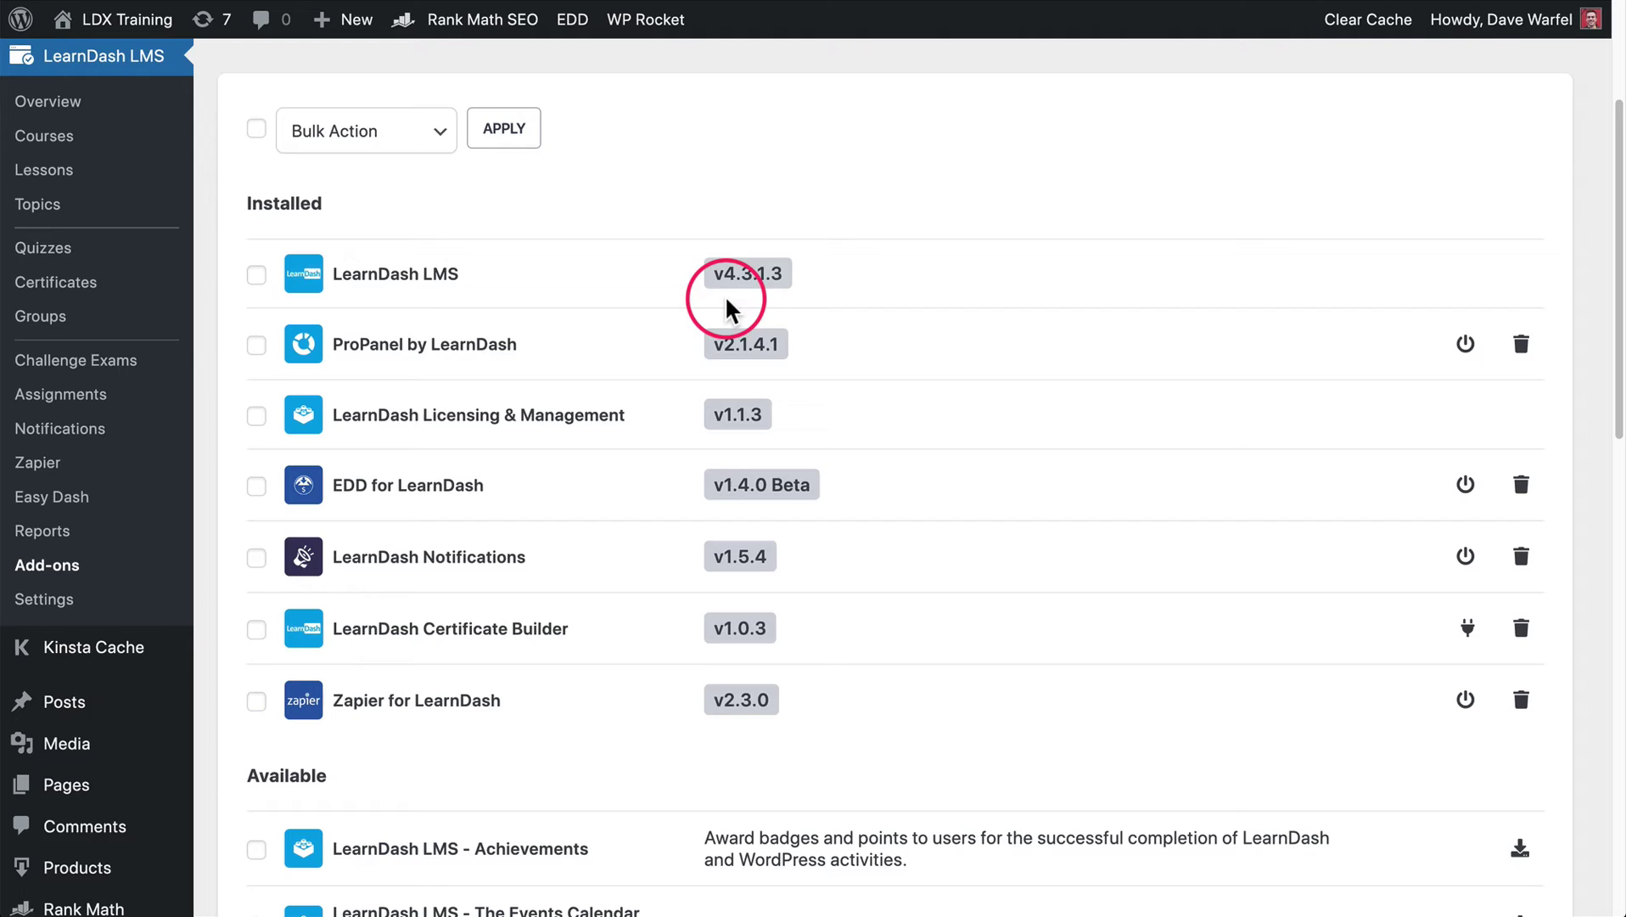
pyautogui.scroll(-1, 728, 307)
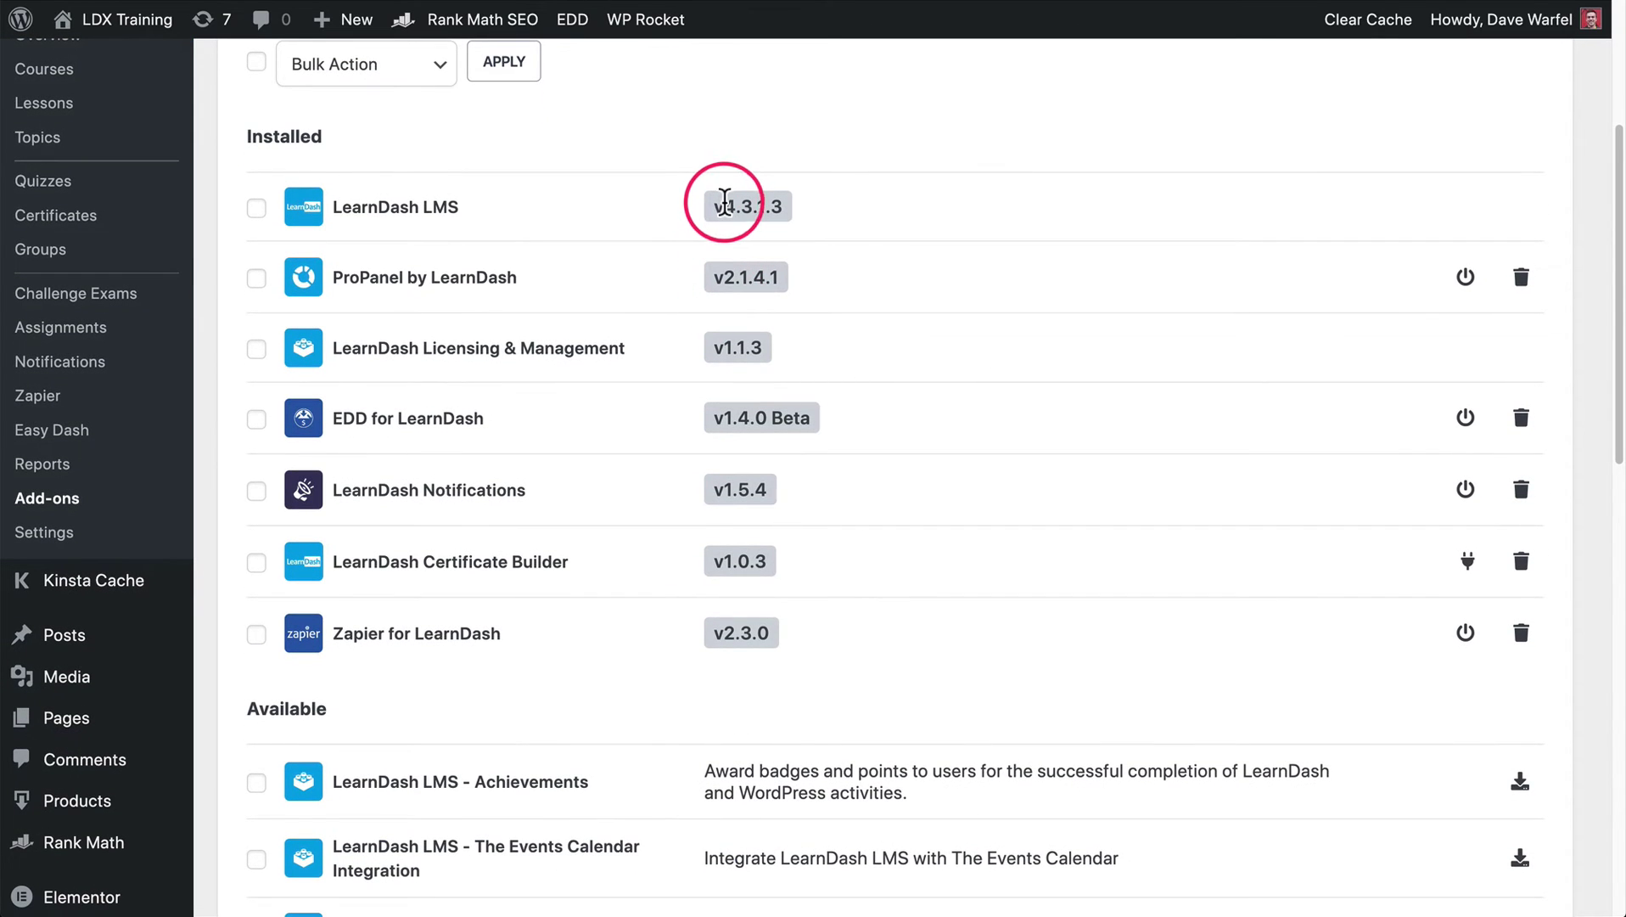
pyautogui.doubleClick(725, 208)
pyautogui.moveTo(730, 263); pyautogui.dragTo(799, 645)
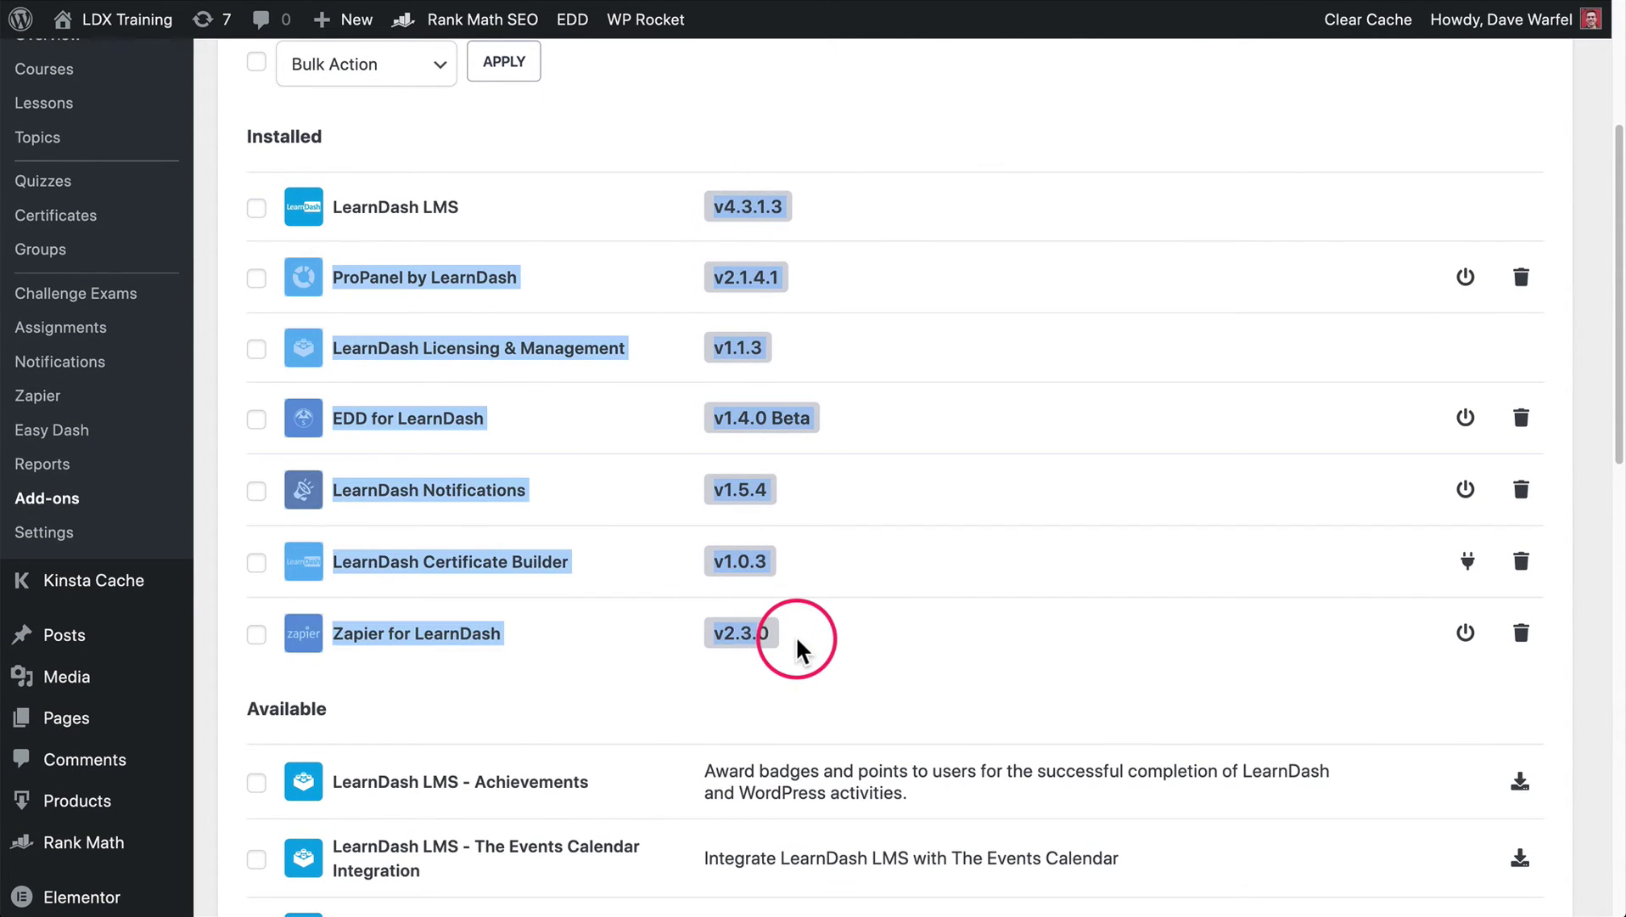
pyautogui.click(734, 598)
pyautogui.scroll(-1, 722, 591)
pyautogui.scroll(-1, 723, 592)
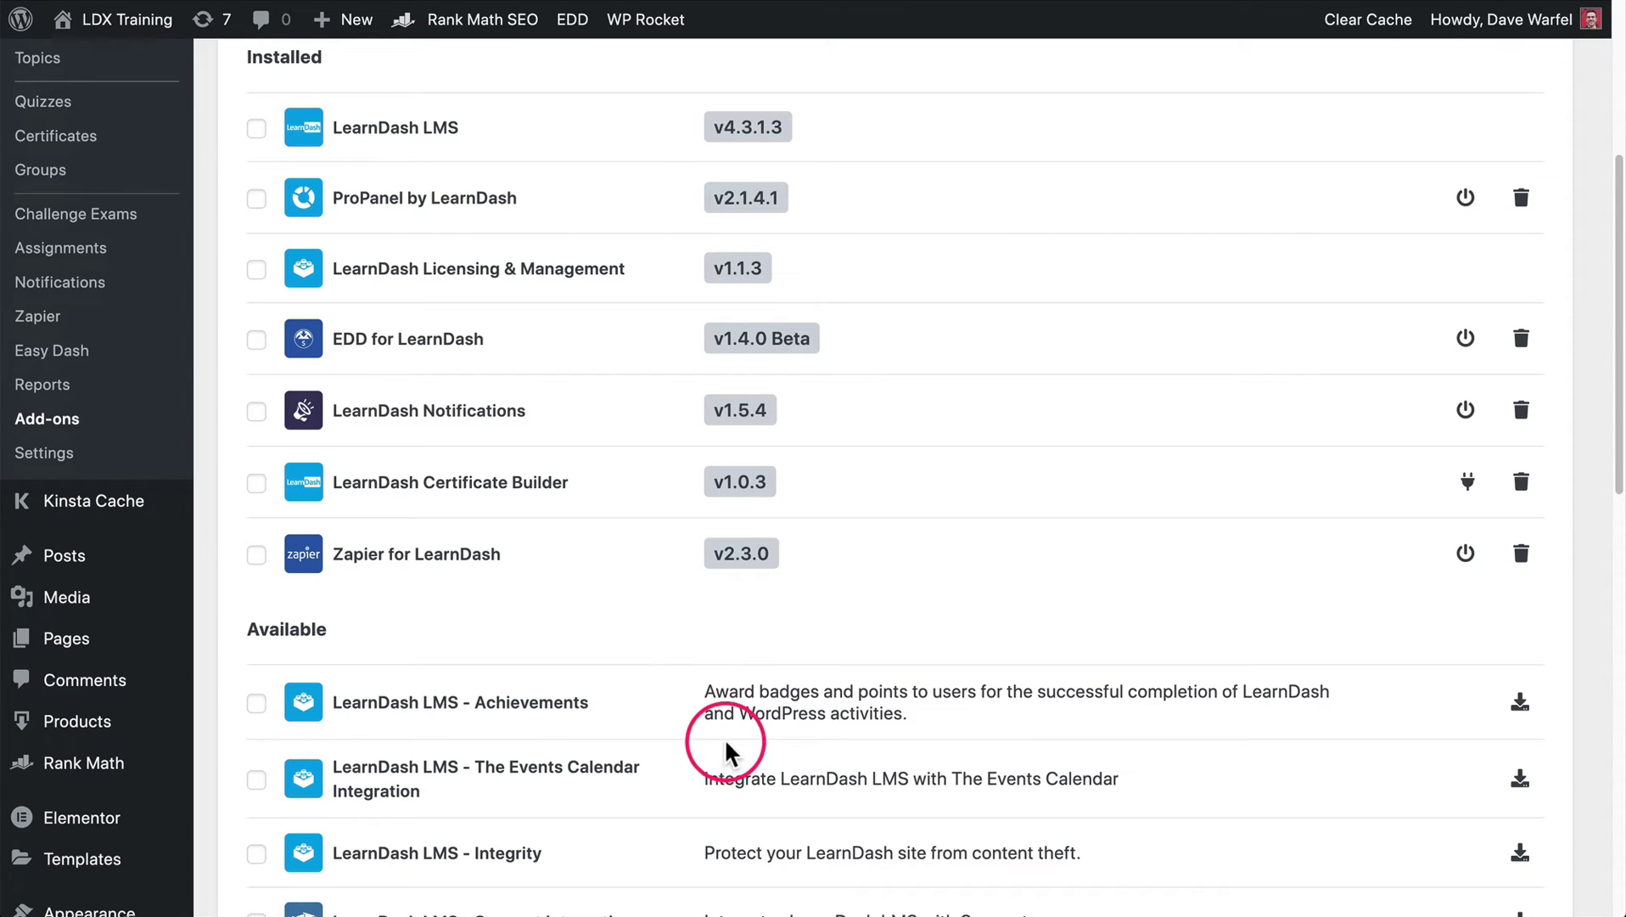
pyautogui.scroll(2, 710, 552)
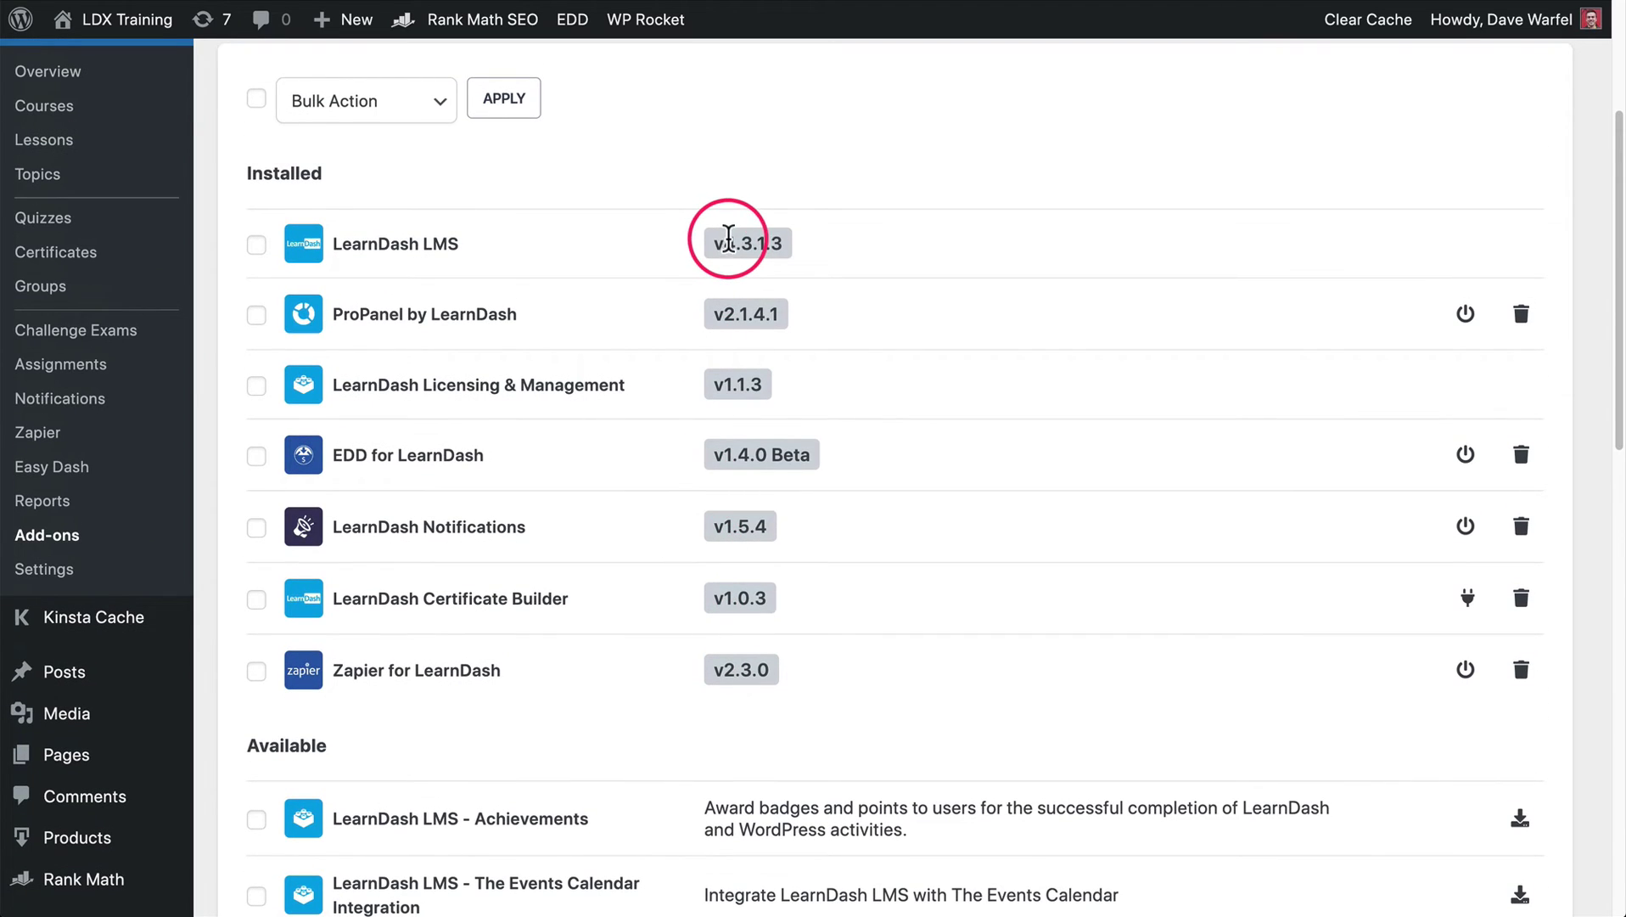
pyautogui.moveTo(727, 240); pyautogui.dragTo(767, 305)
pyautogui.click(766, 303)
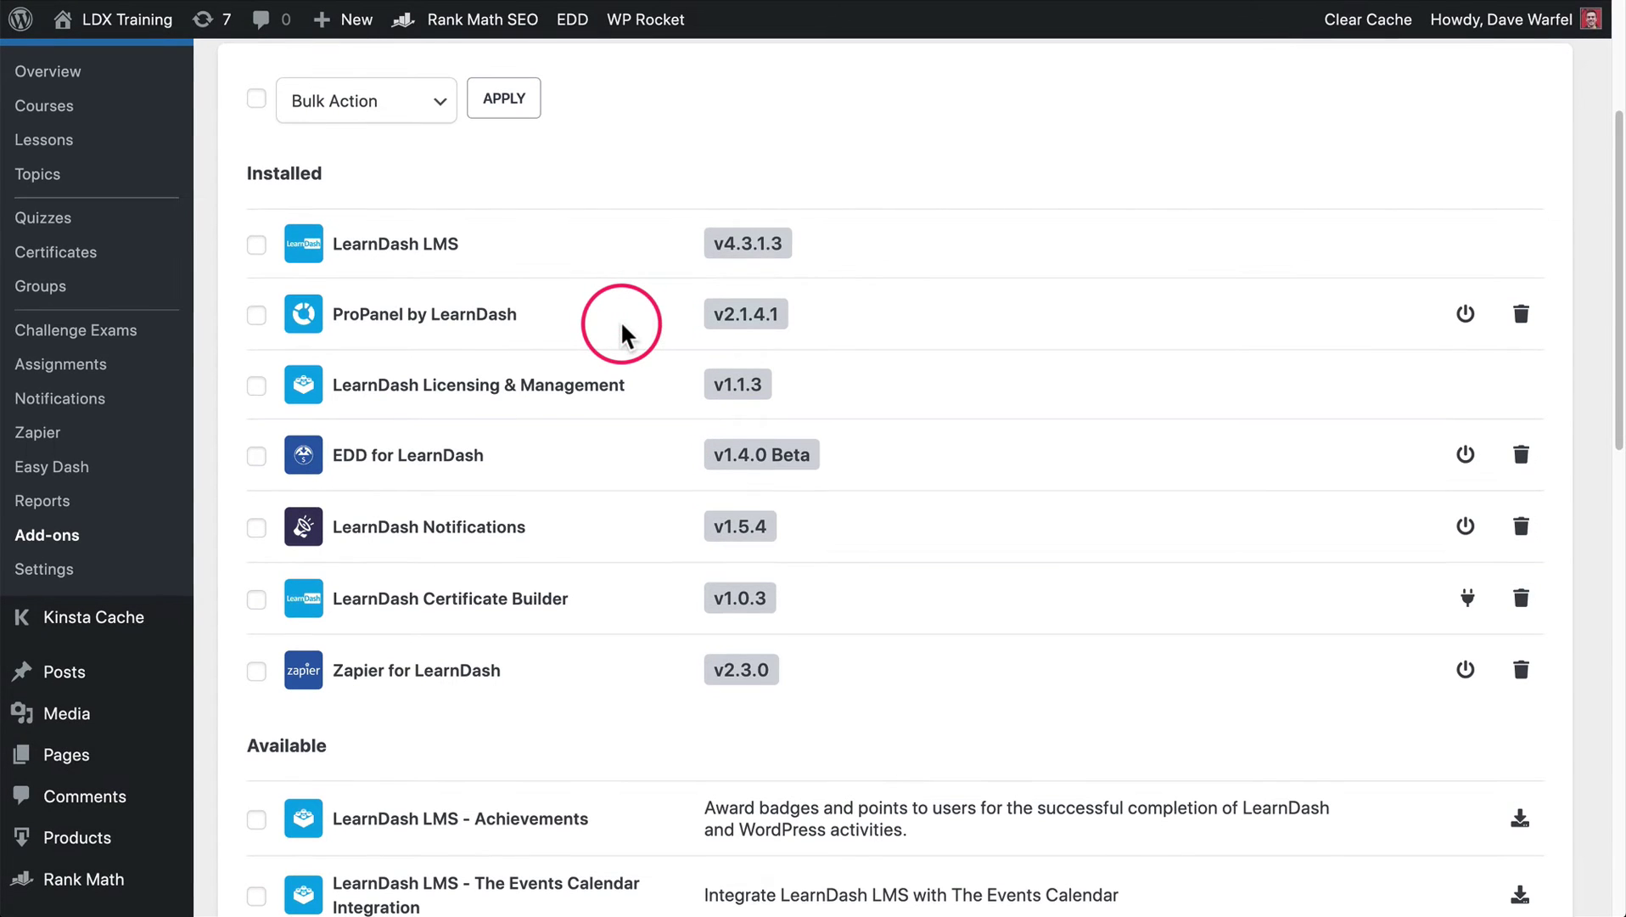
# - Open LearnDash Settings on the LMS License tab to view the verified license email and key
pyautogui.click(45, 570)
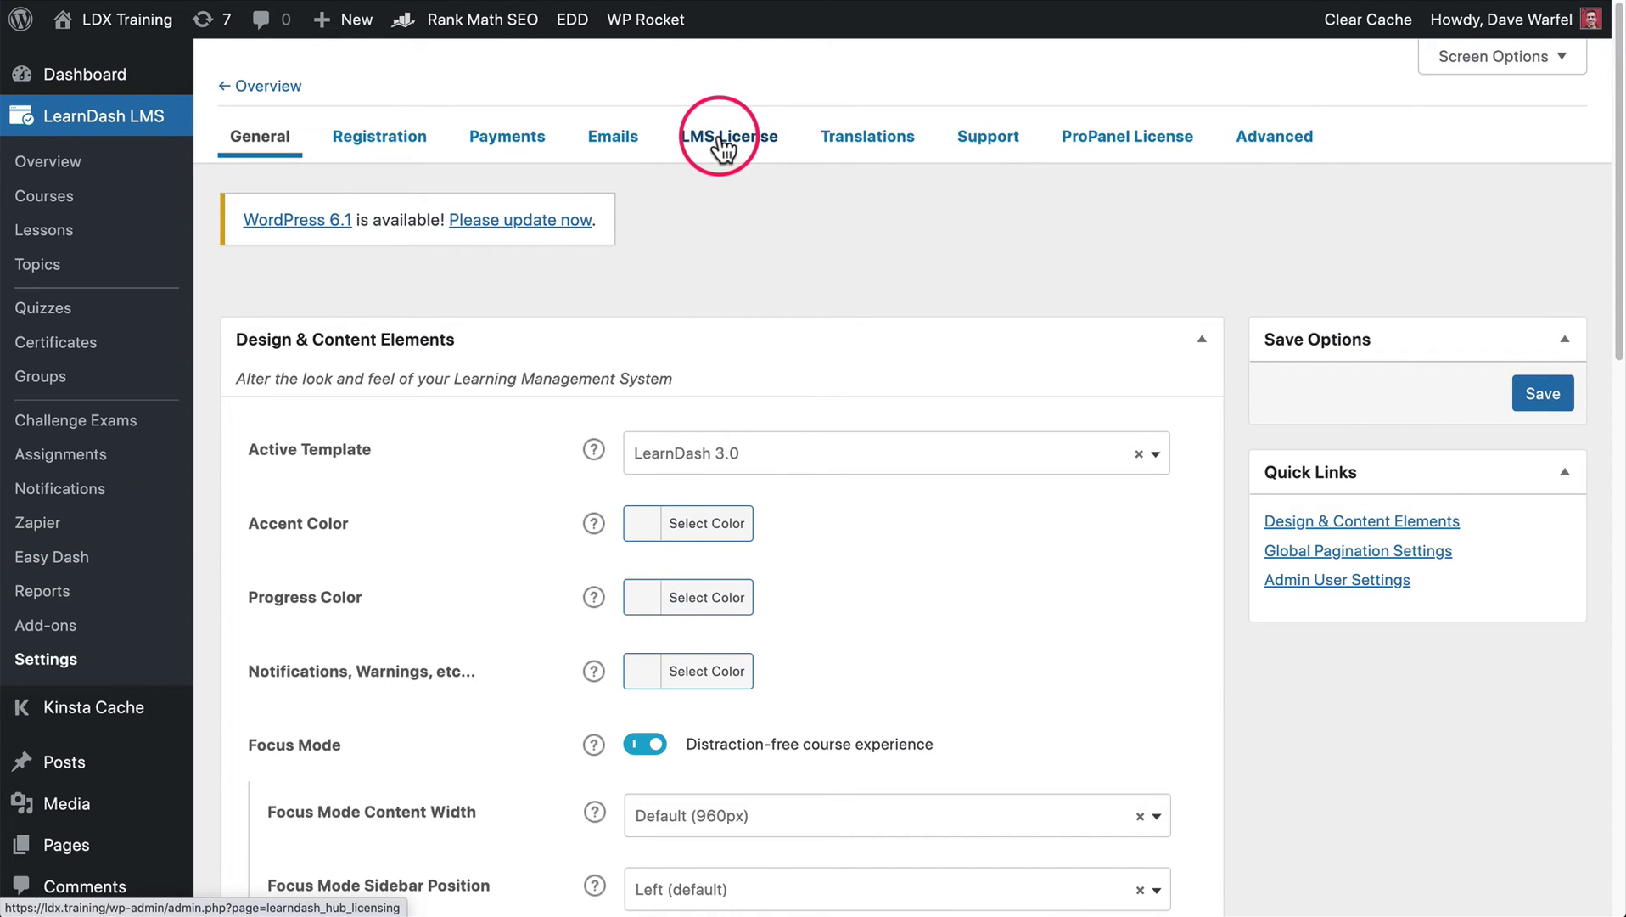
pyautogui.click(720, 140)
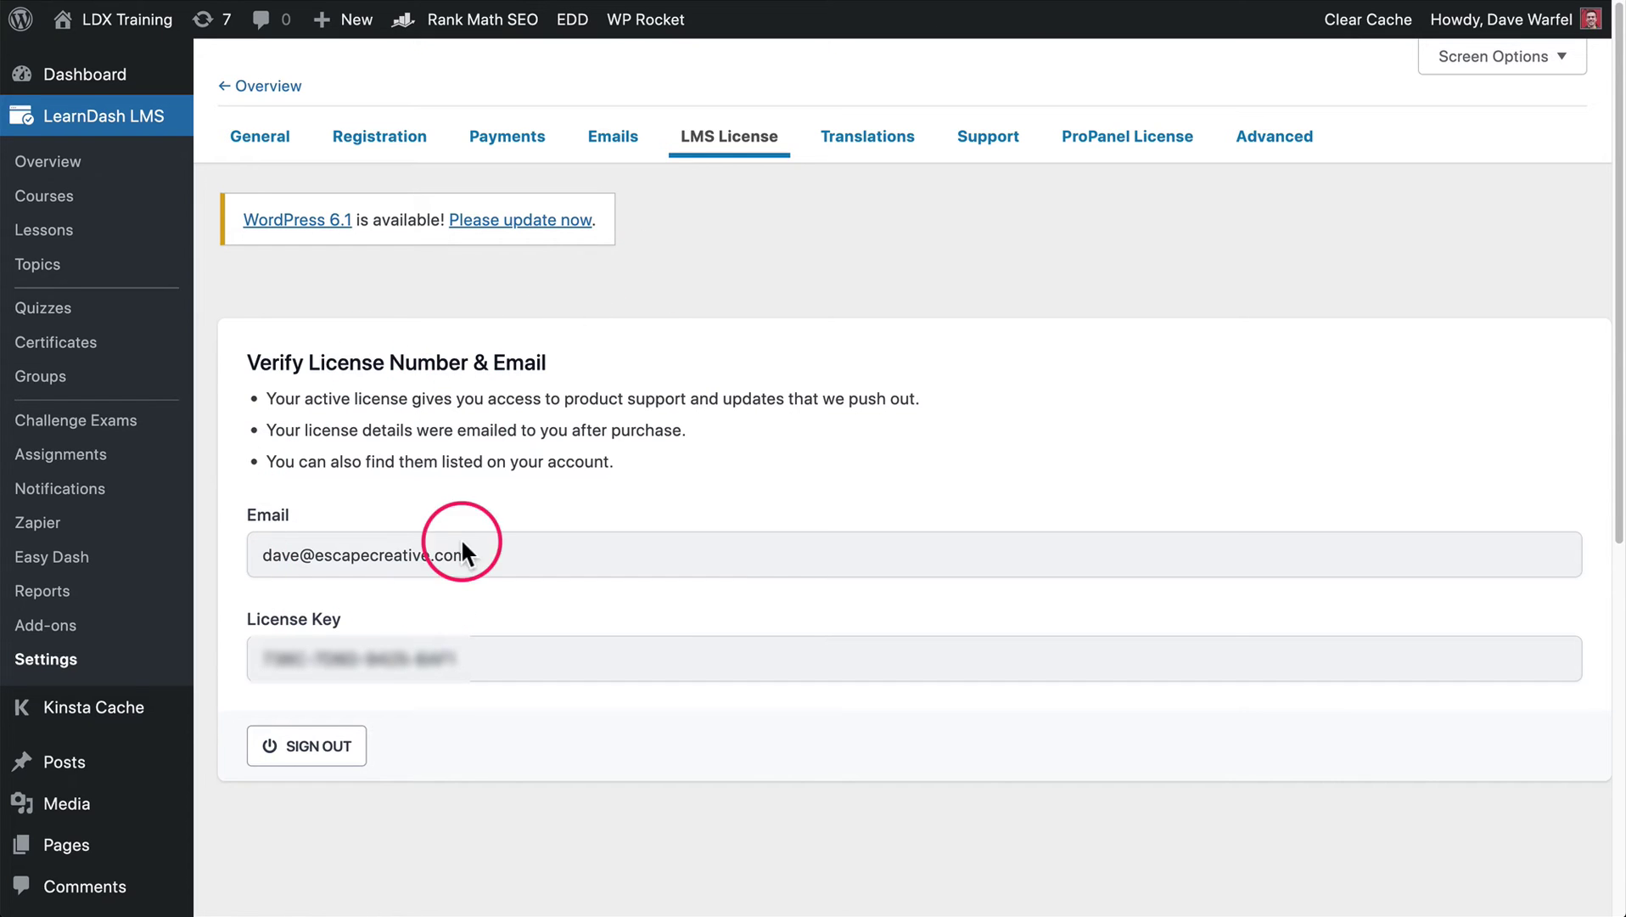
pyautogui.scroll(-1, 420, 377)
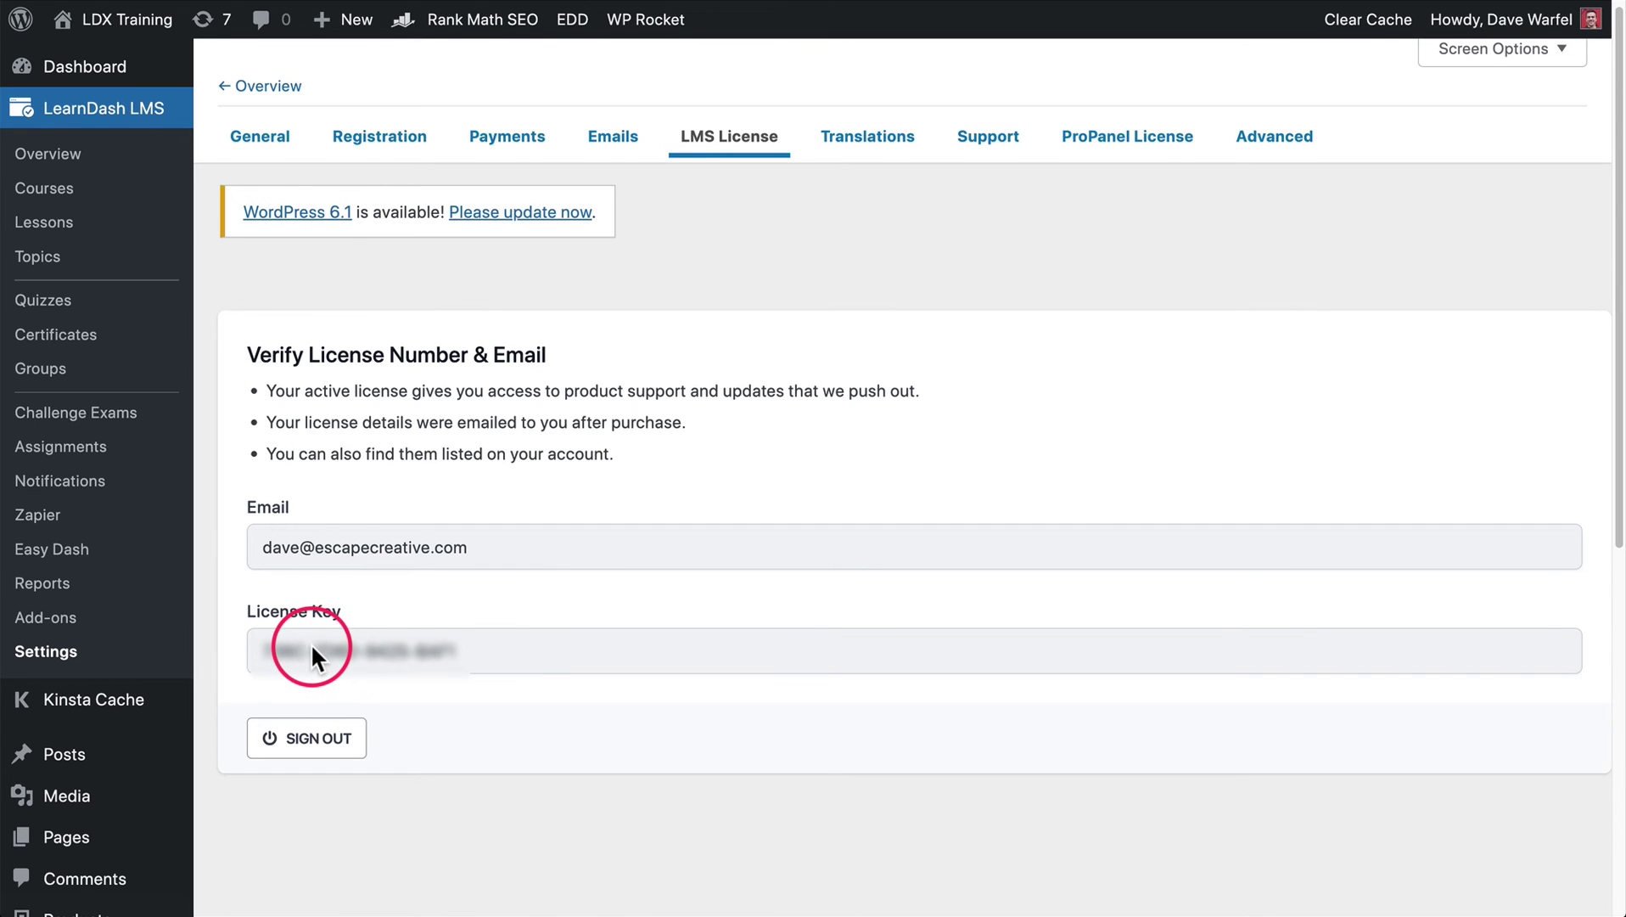
# - Show the Advanced tab's License Visibility section and scroll to its two team members
pyautogui.click(1269, 152)
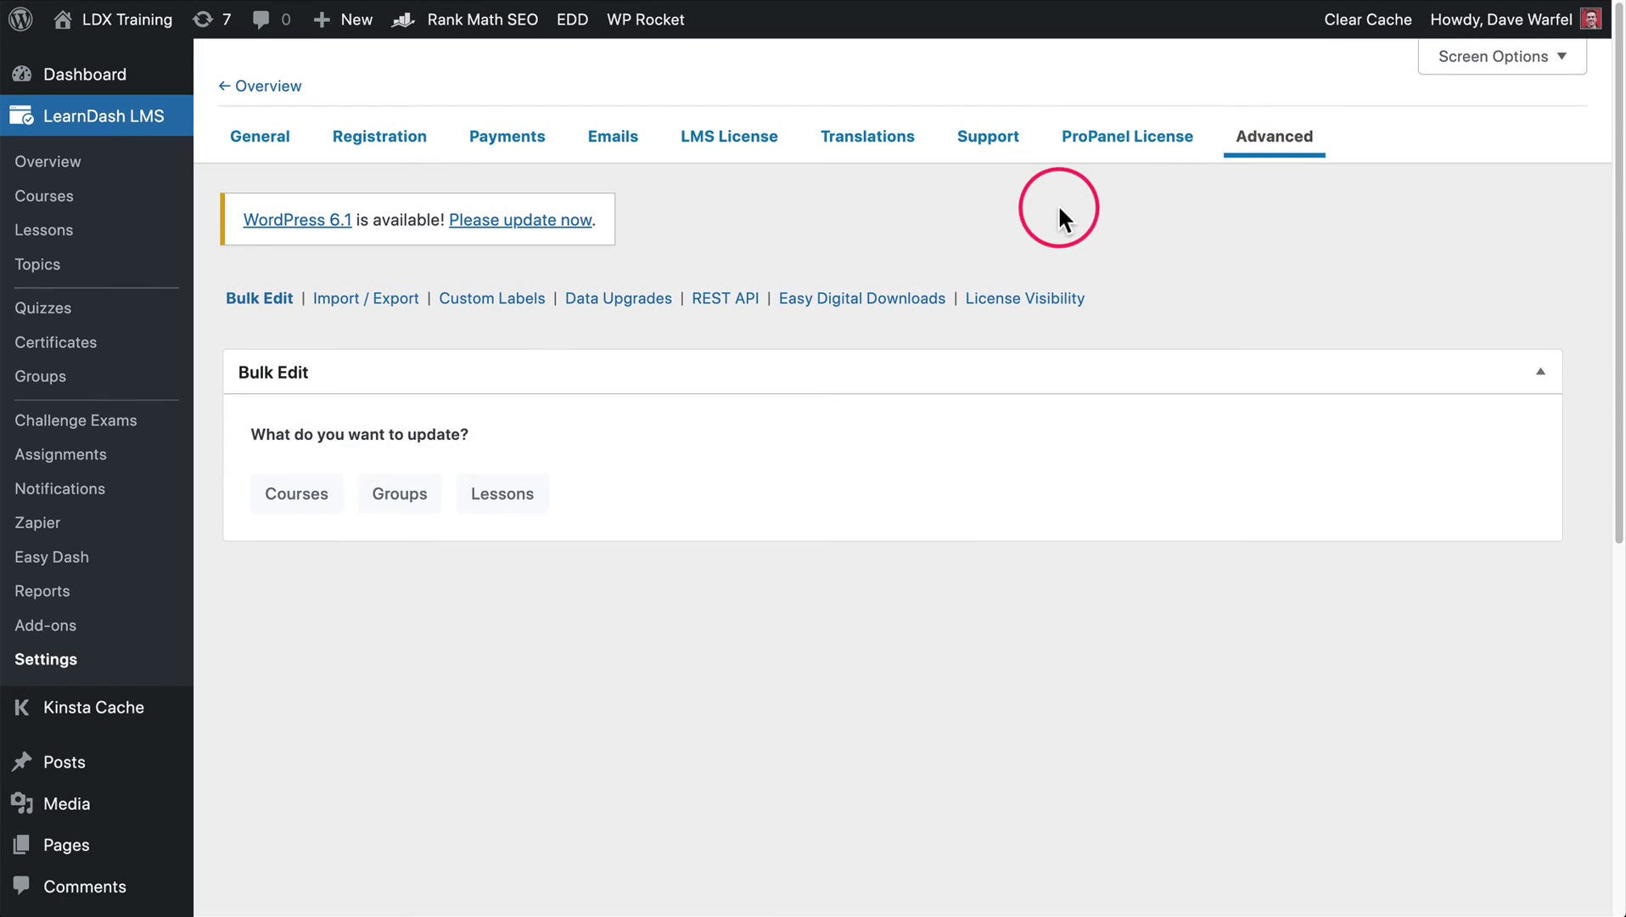
pyautogui.click(1025, 306)
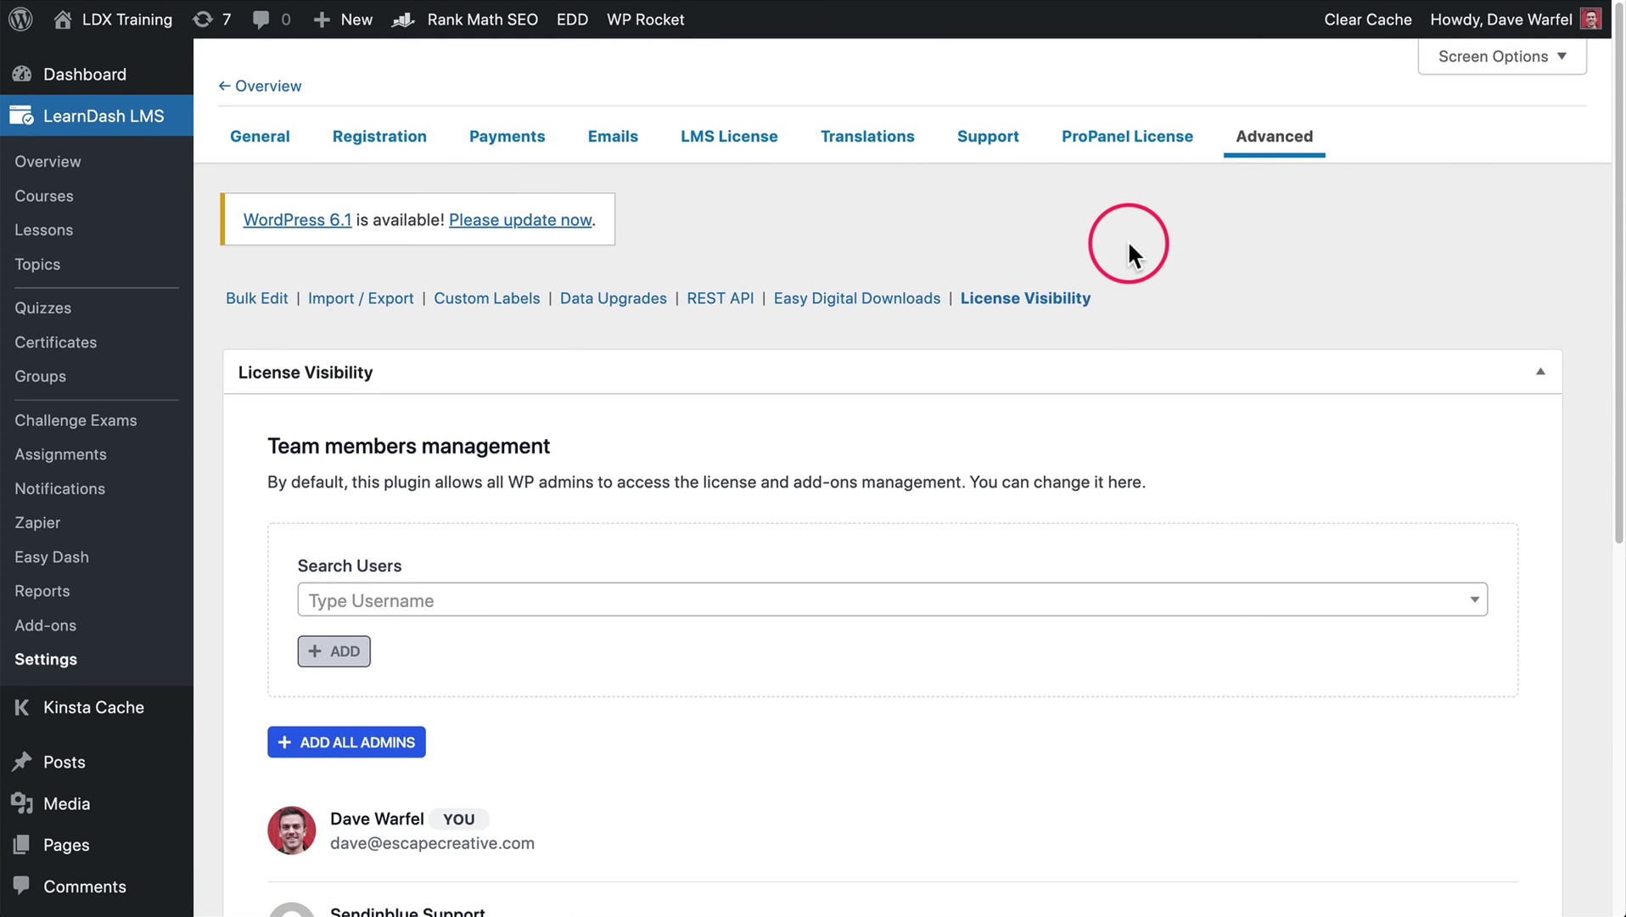
pyautogui.scroll(-2, 455, 341)
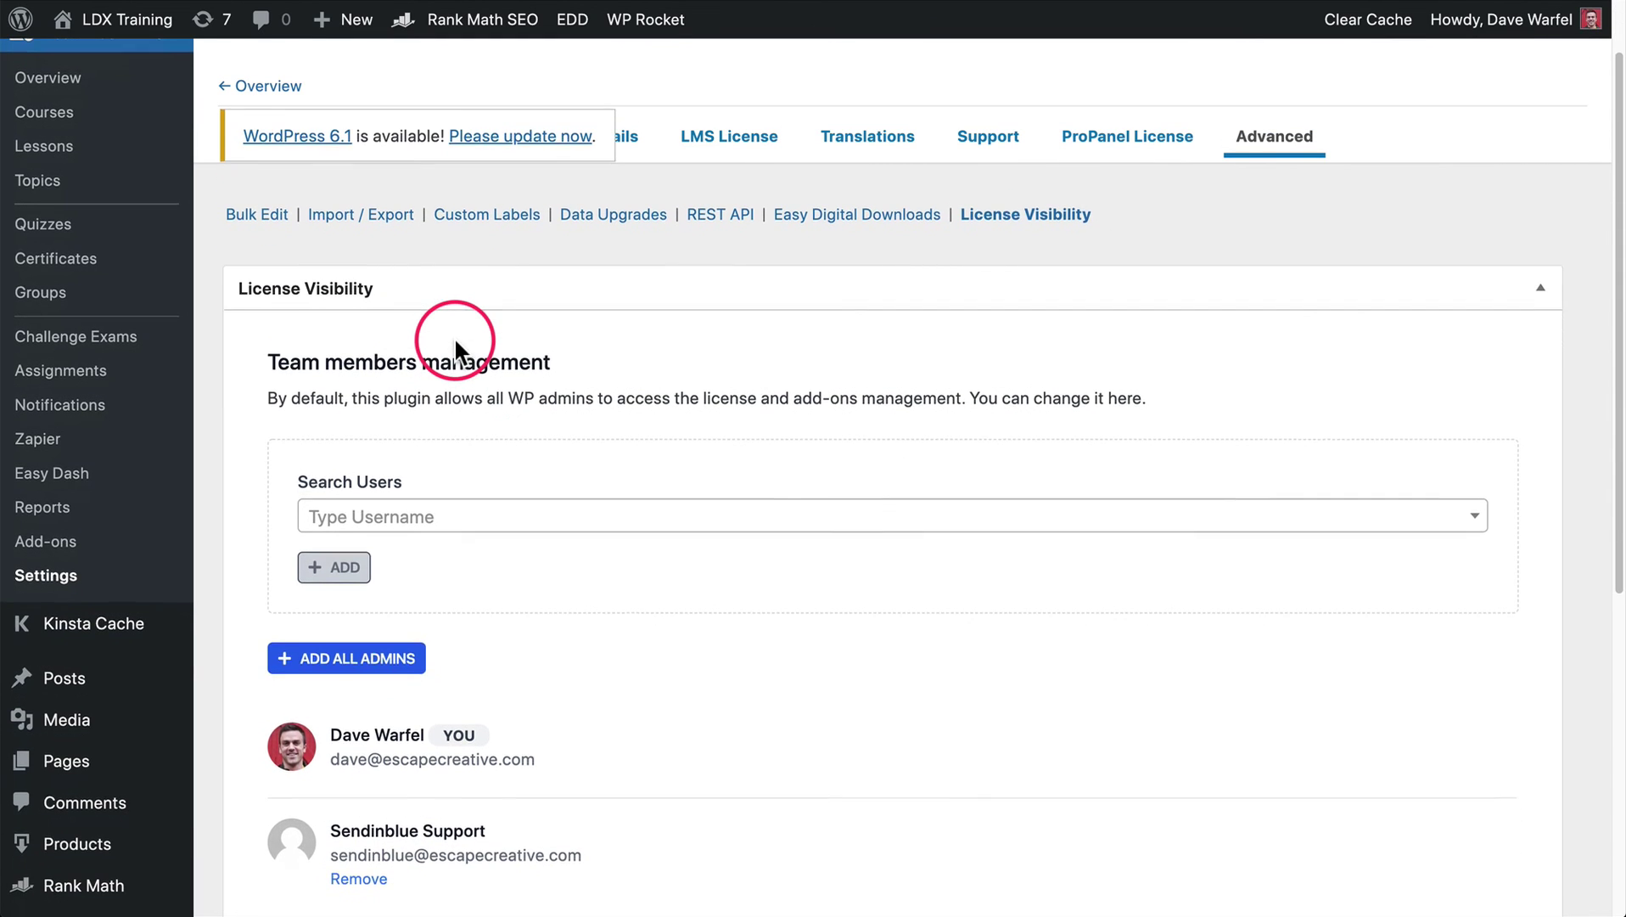
pyautogui.scroll(-2, 455, 340)
pyautogui.scroll(-1, 456, 342)
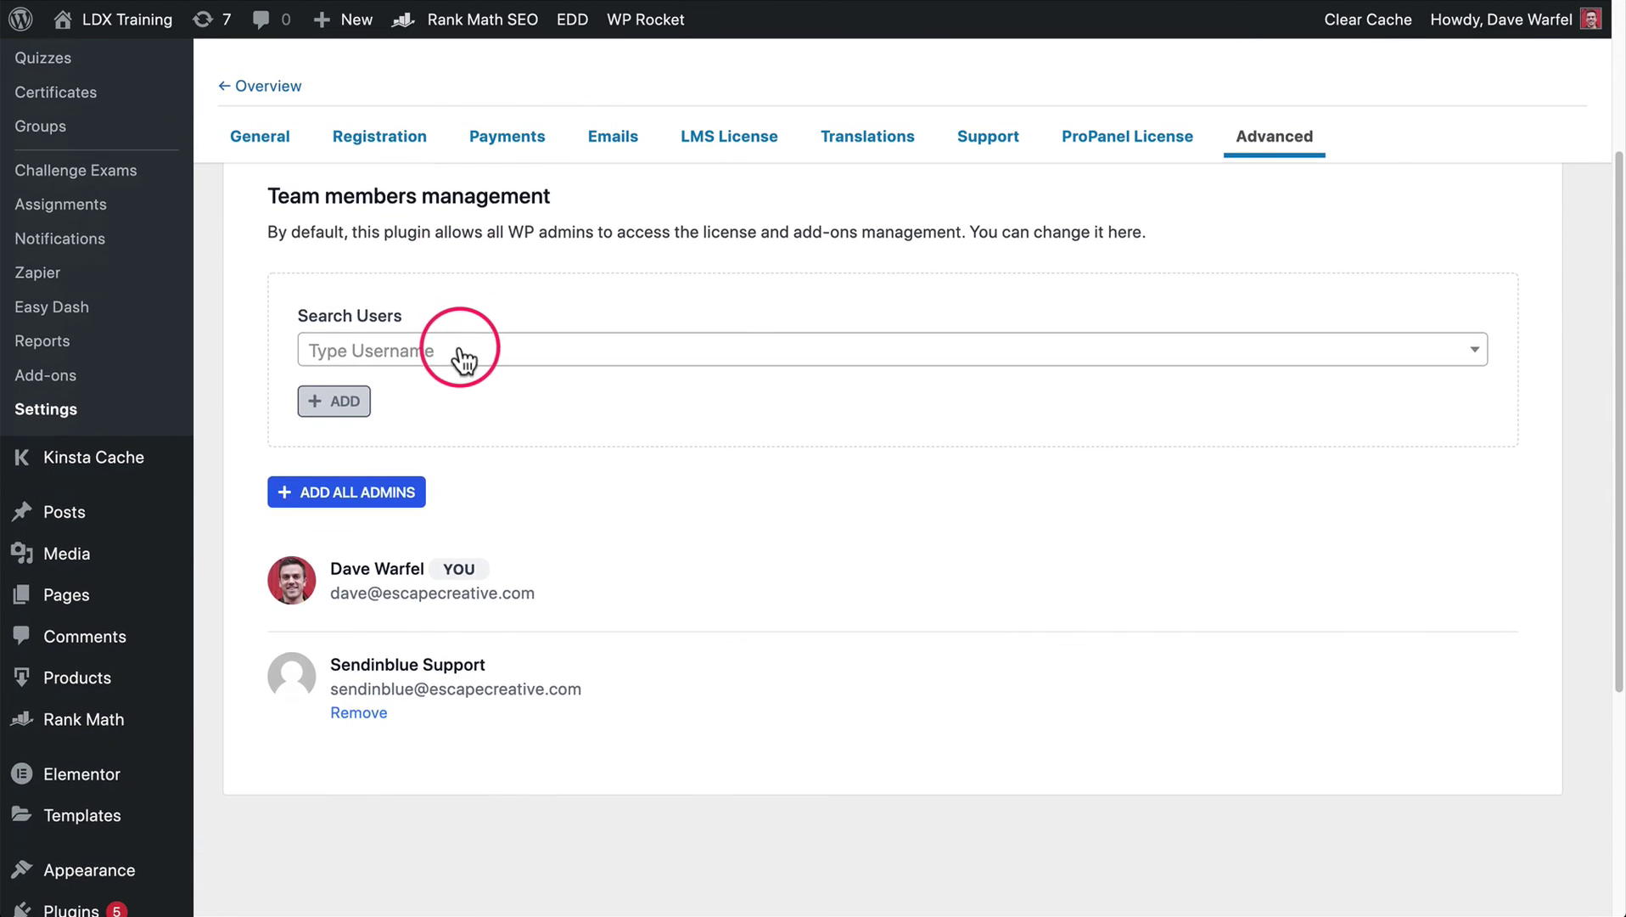
# - Remove the Sendinblue Support user from the license-access team members
pyautogui.click(358, 713)
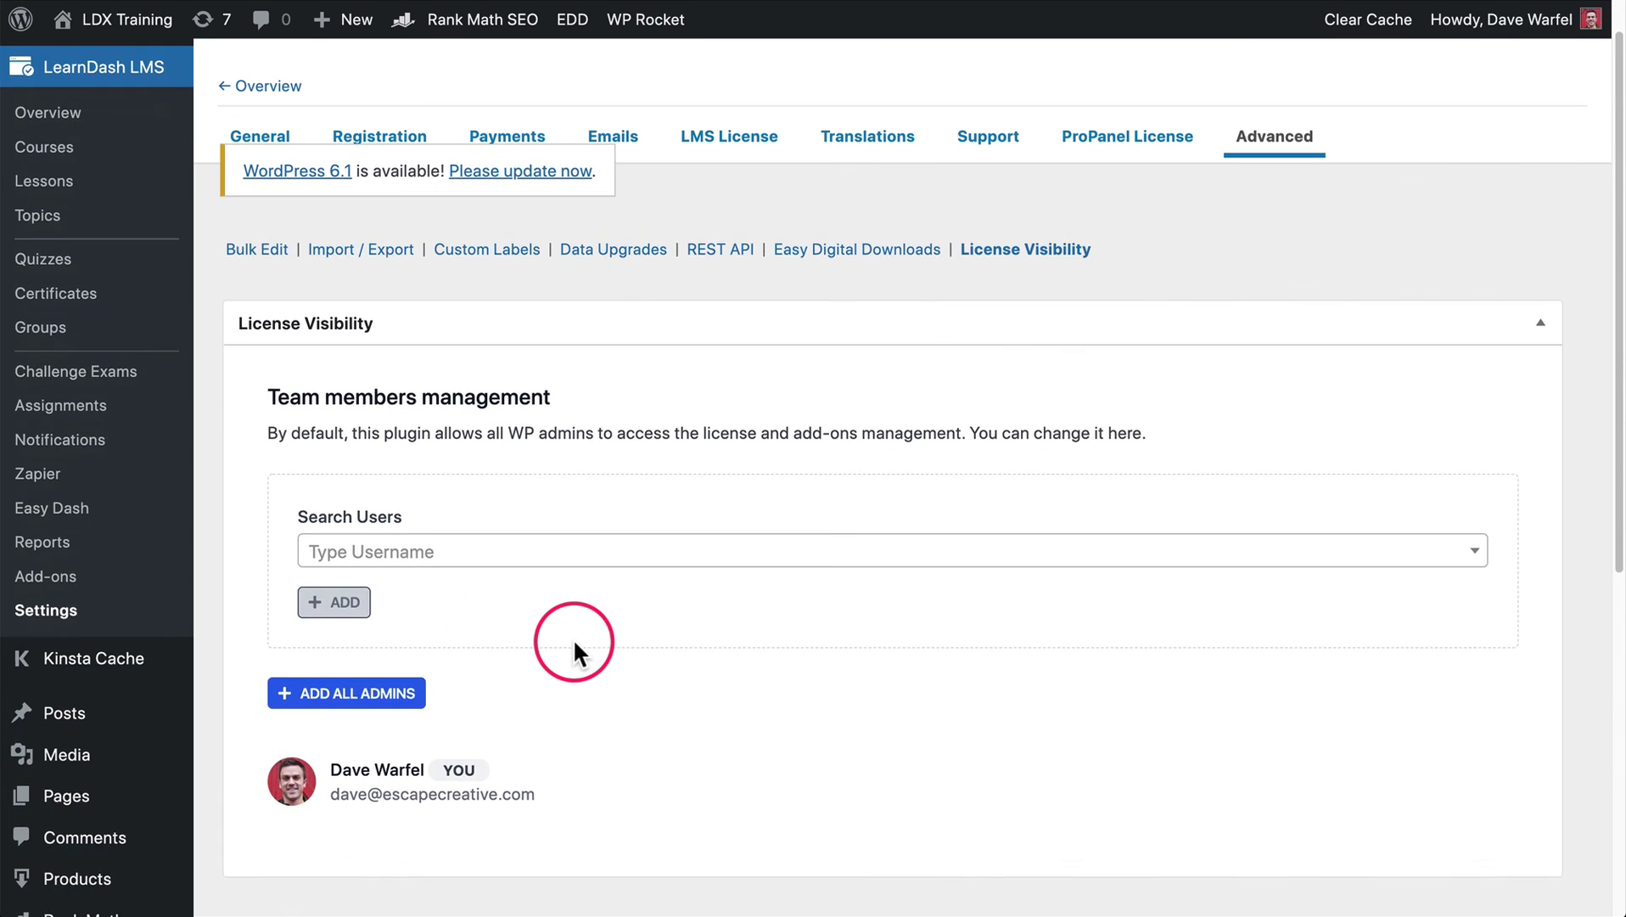
pyautogui.scroll(-2, 573, 637)
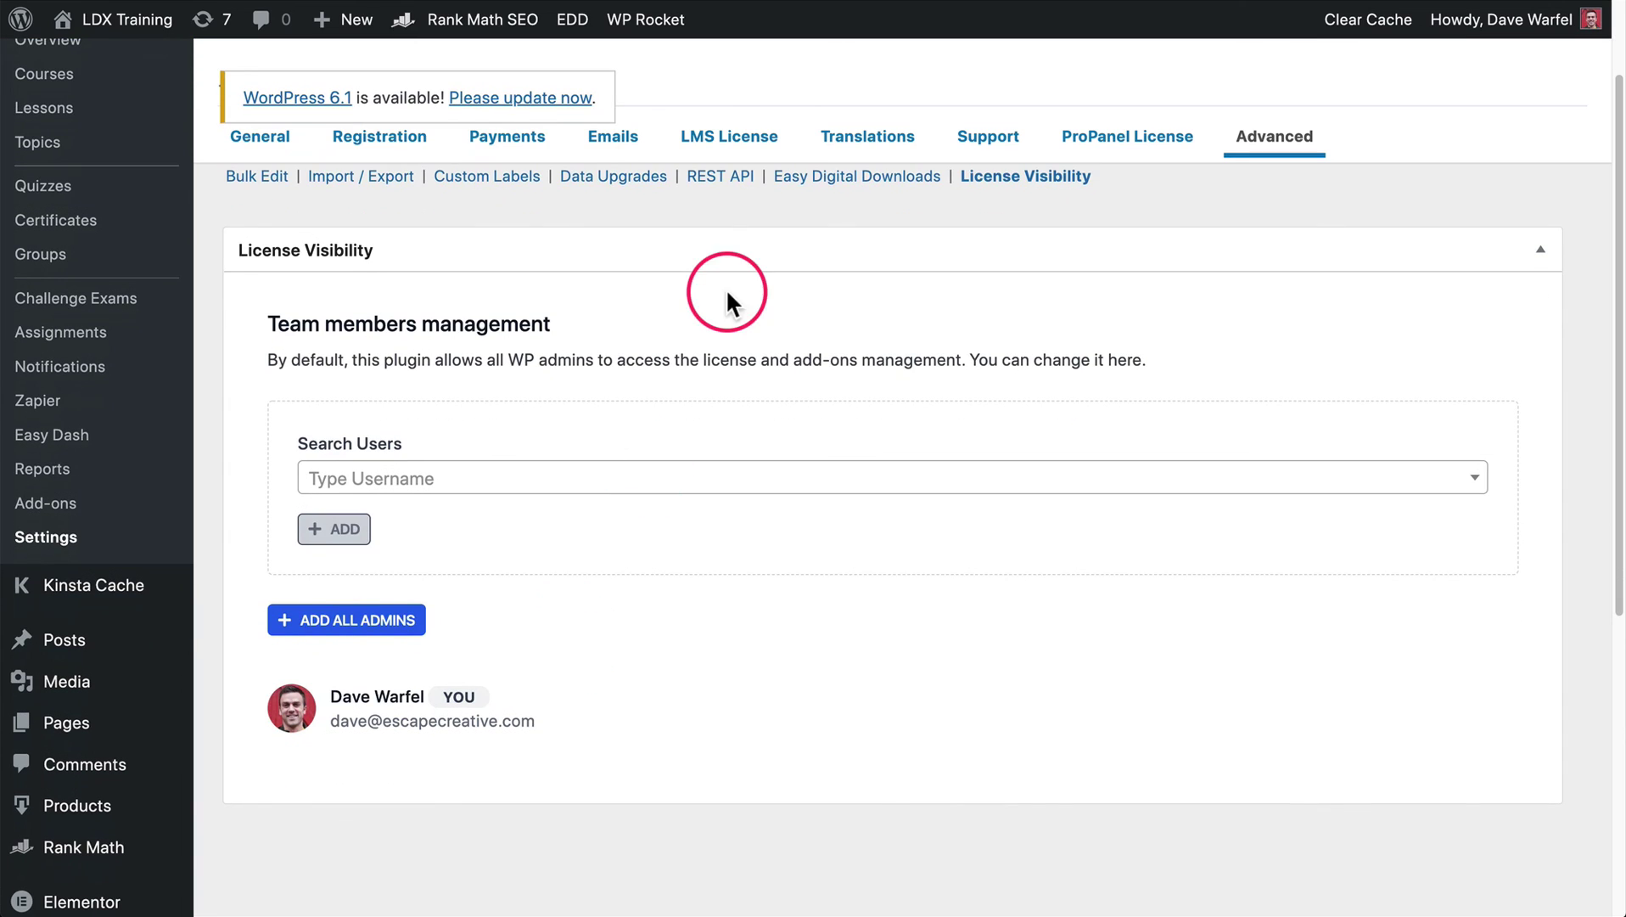
pyautogui.click(63, 514)
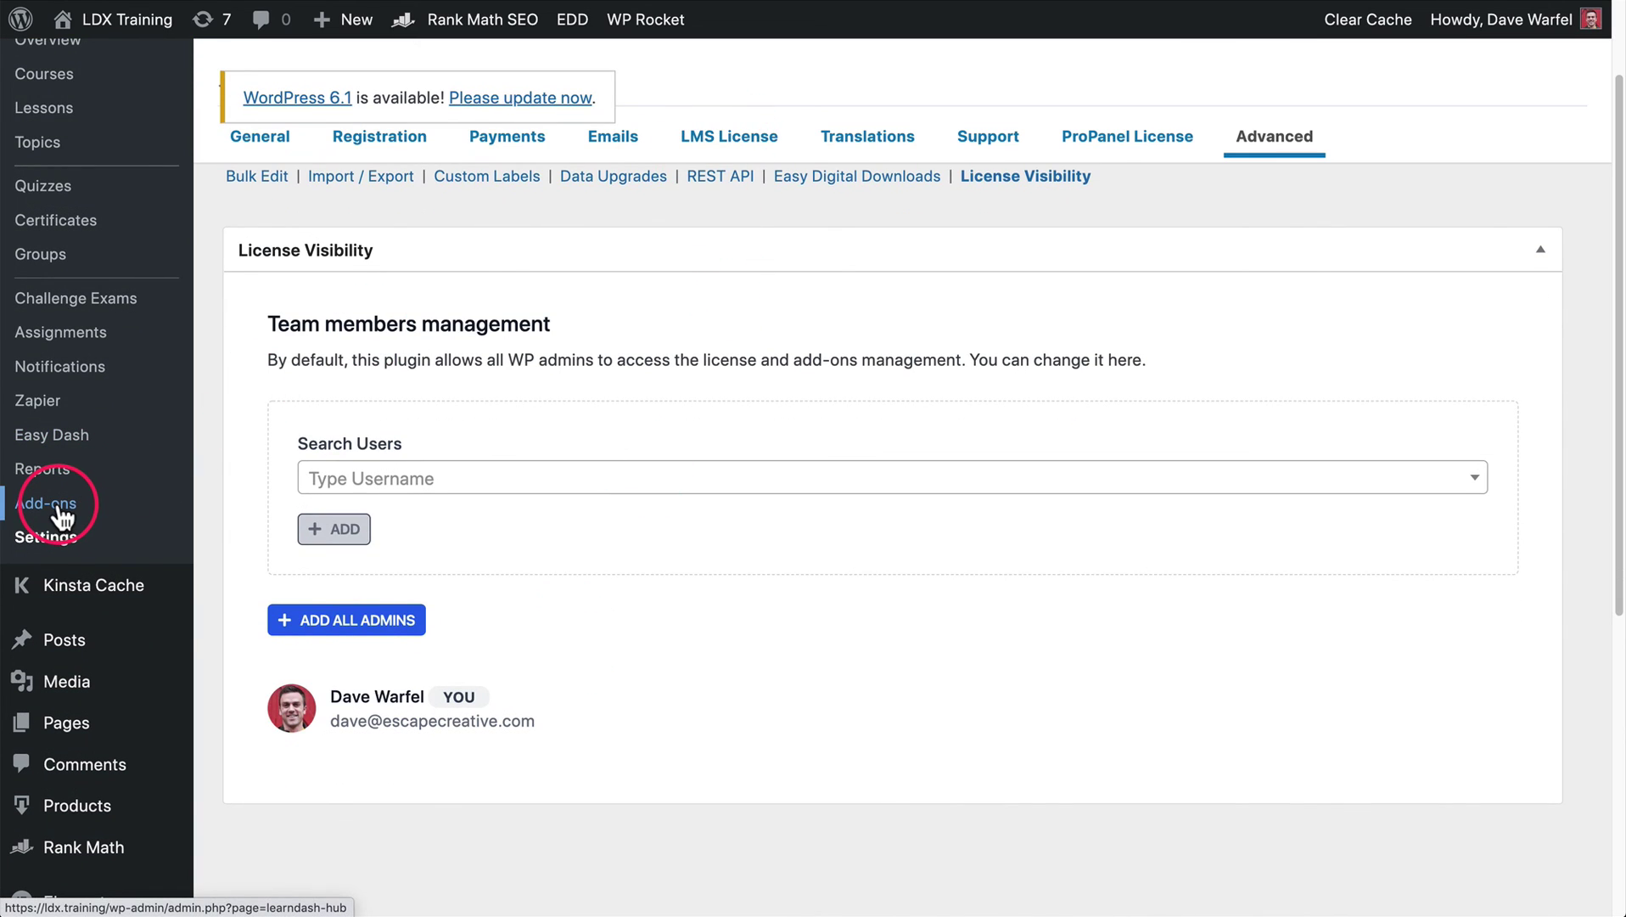
# - Search users for 'send' and add the Sendinblue user back as a team member
pyautogui.click(391, 481)
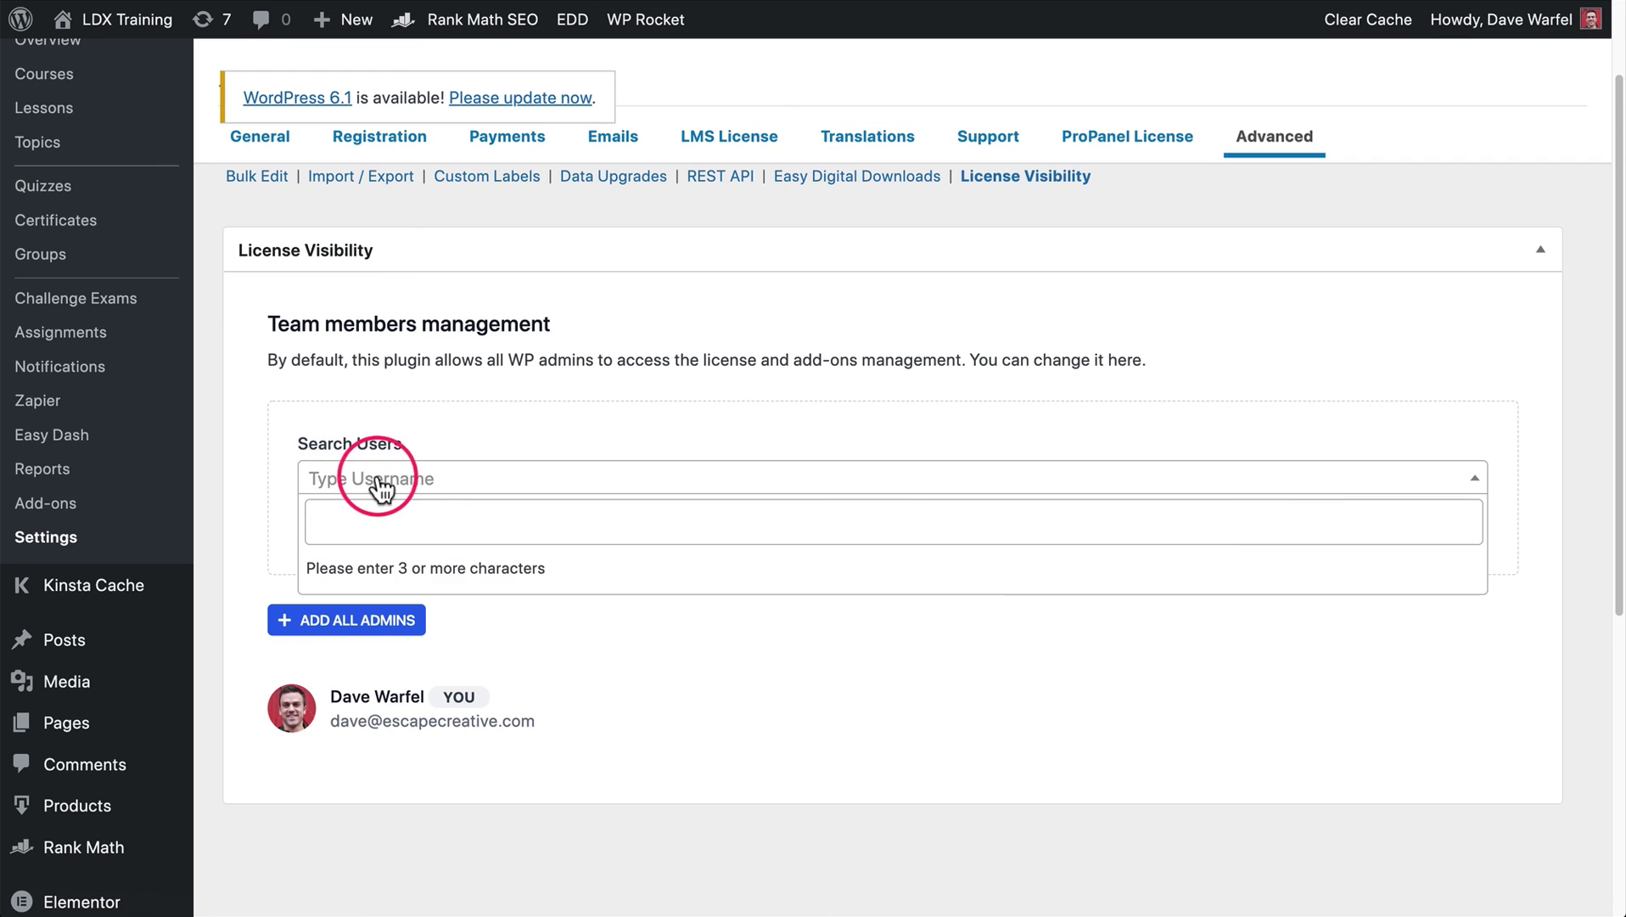
pyautogui.click(361, 521)
pyautogui.write('send')
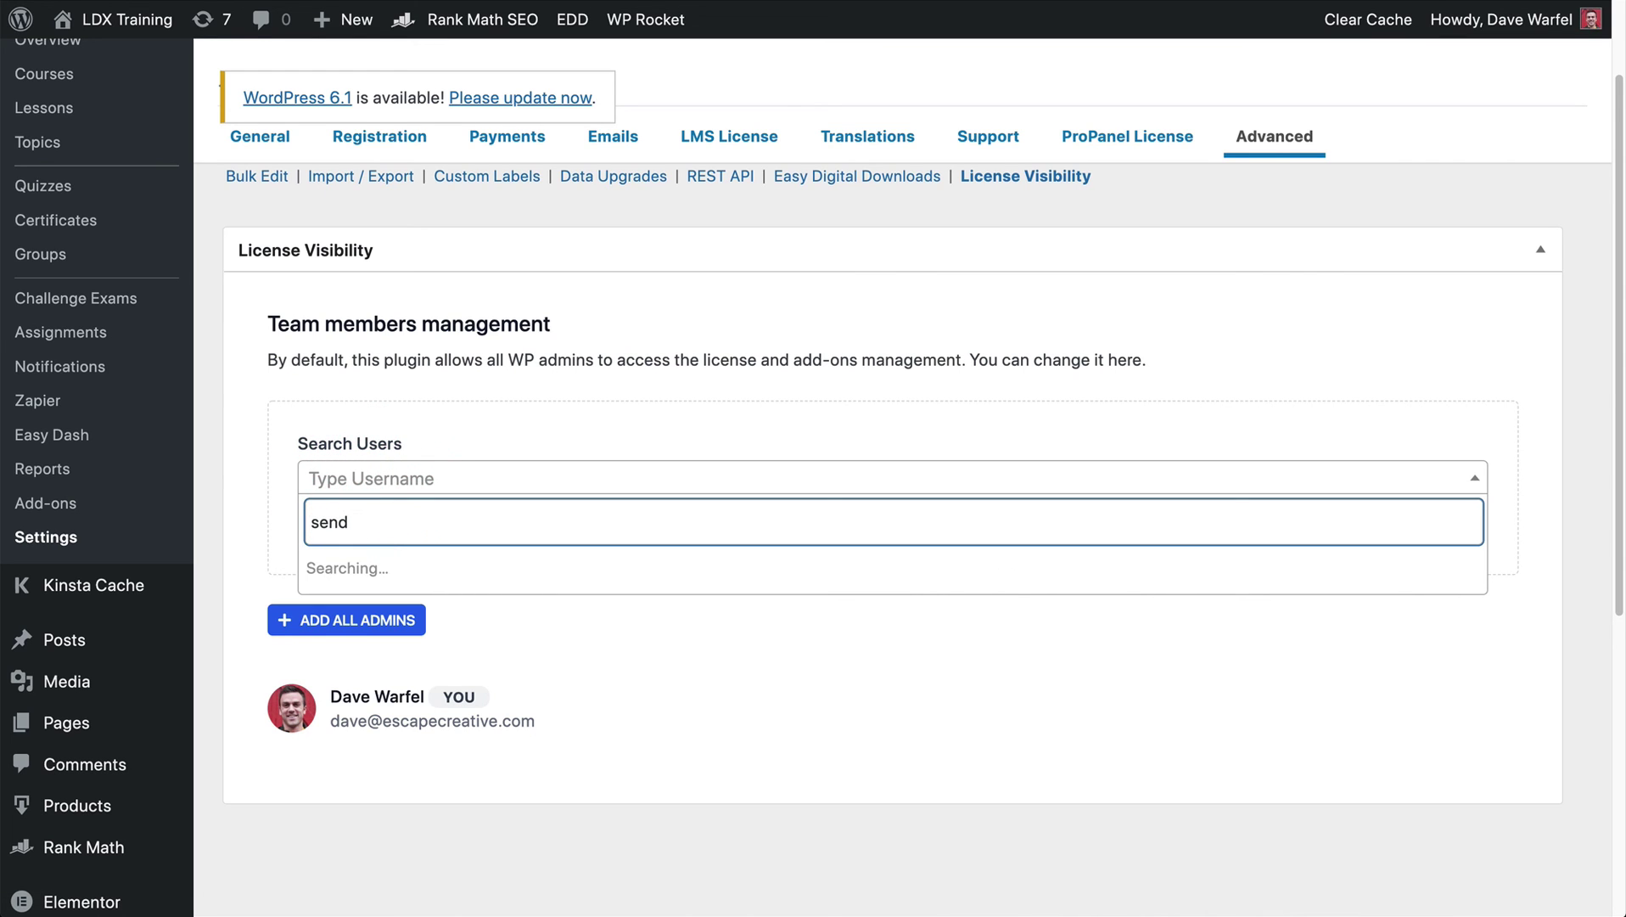
pyautogui.click(362, 573)
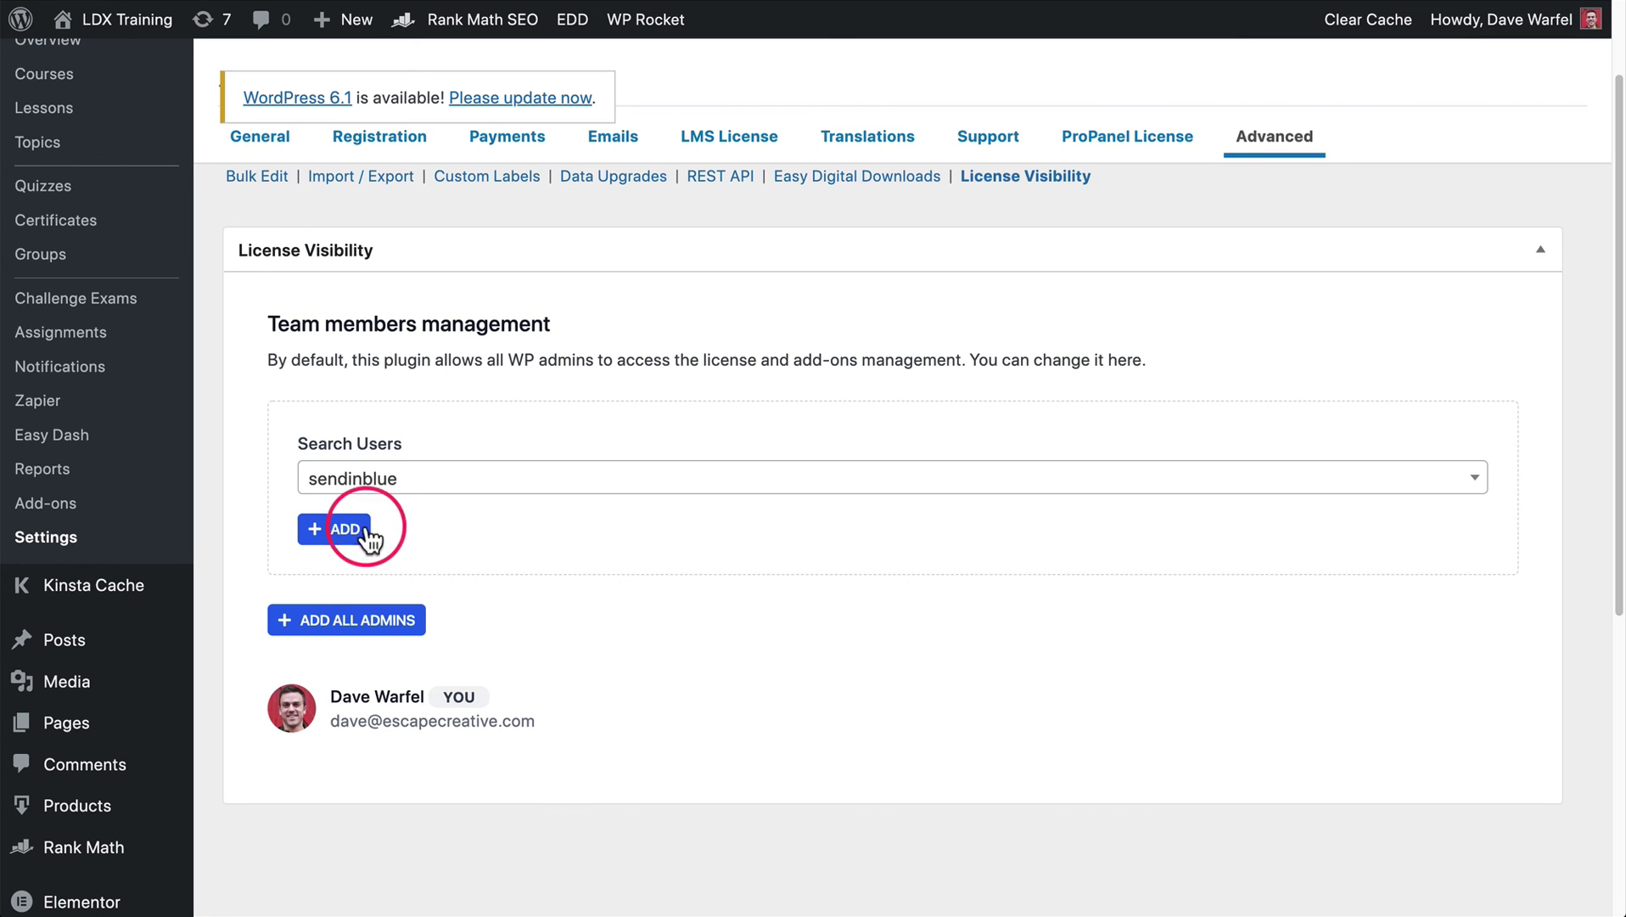
pyautogui.click(341, 529)
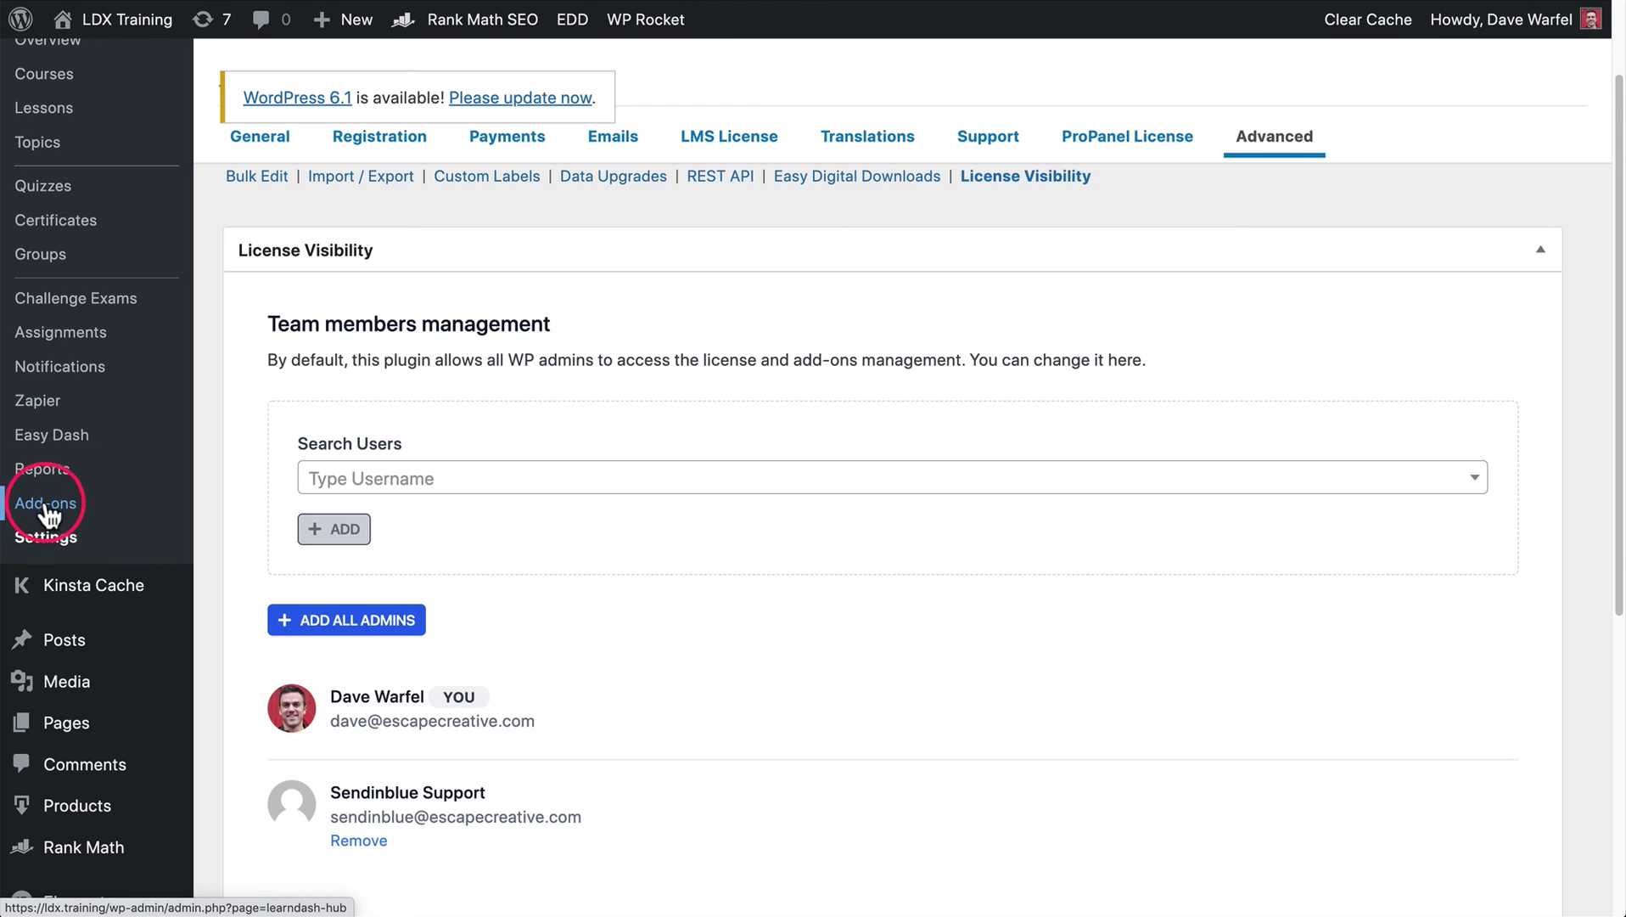
pyautogui.click(47, 513)
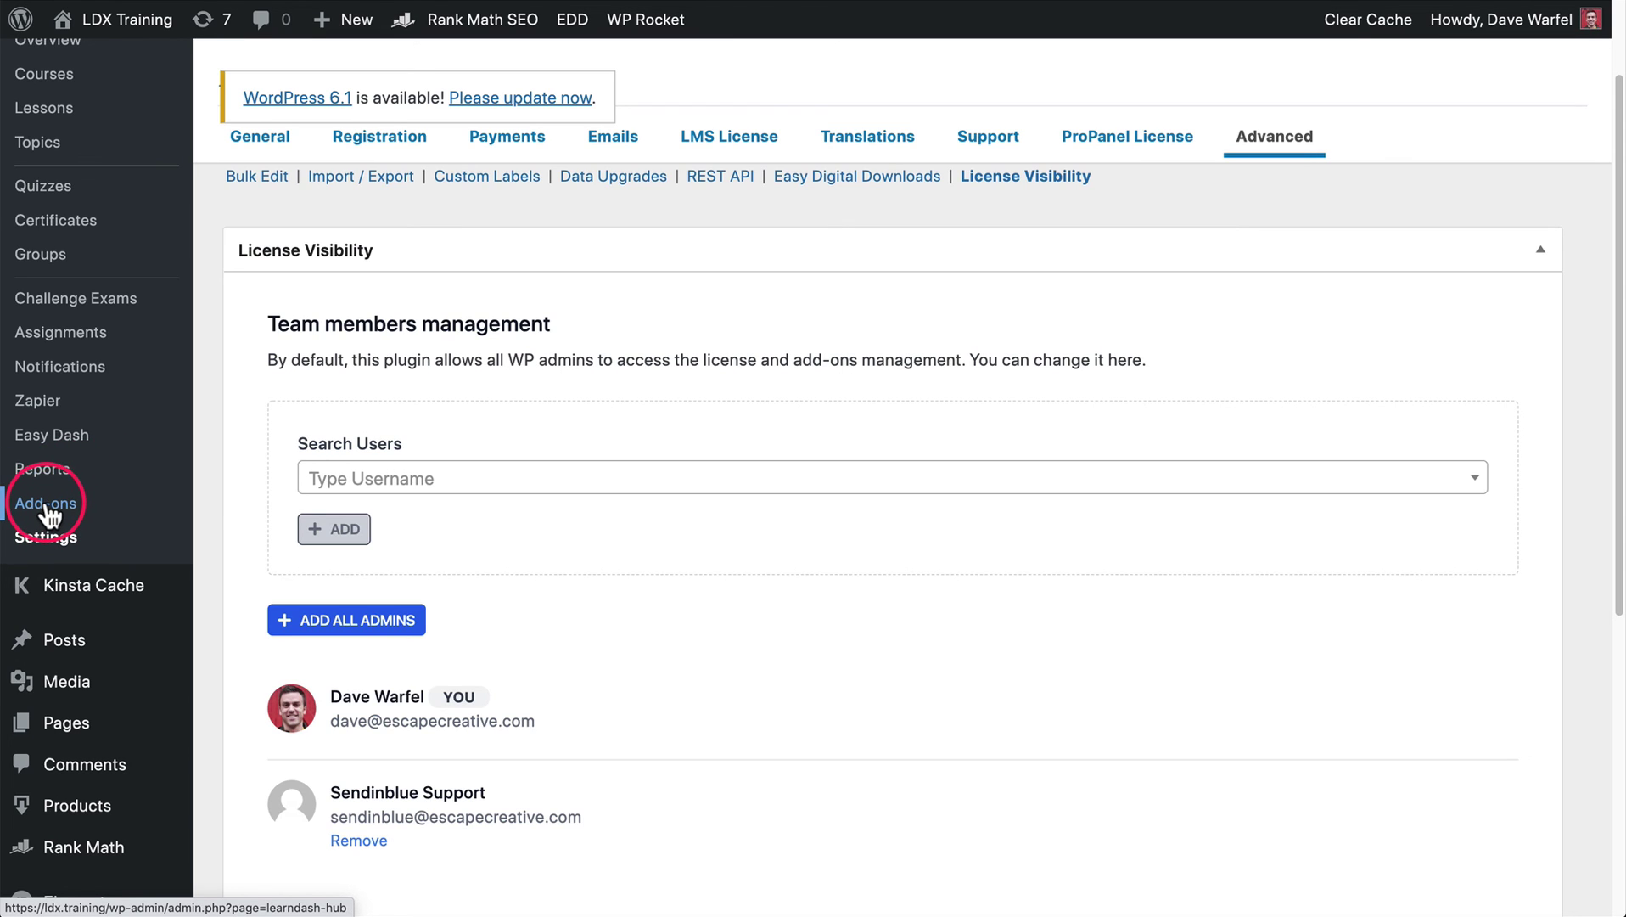